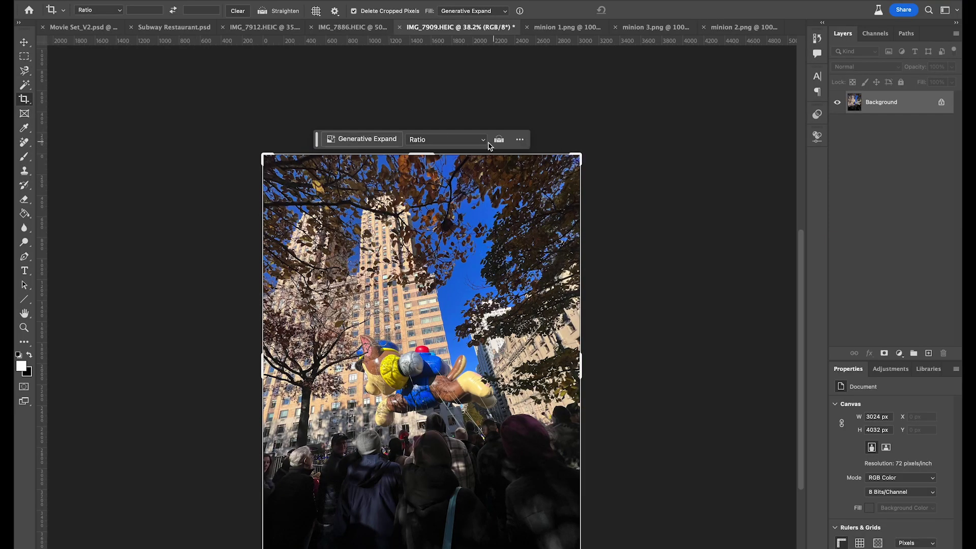
# - Crop the parade photo at its original ratio to about 2454 × 3273 px, keeping the dog balloon in the frame
pyautogui.click(483, 142)
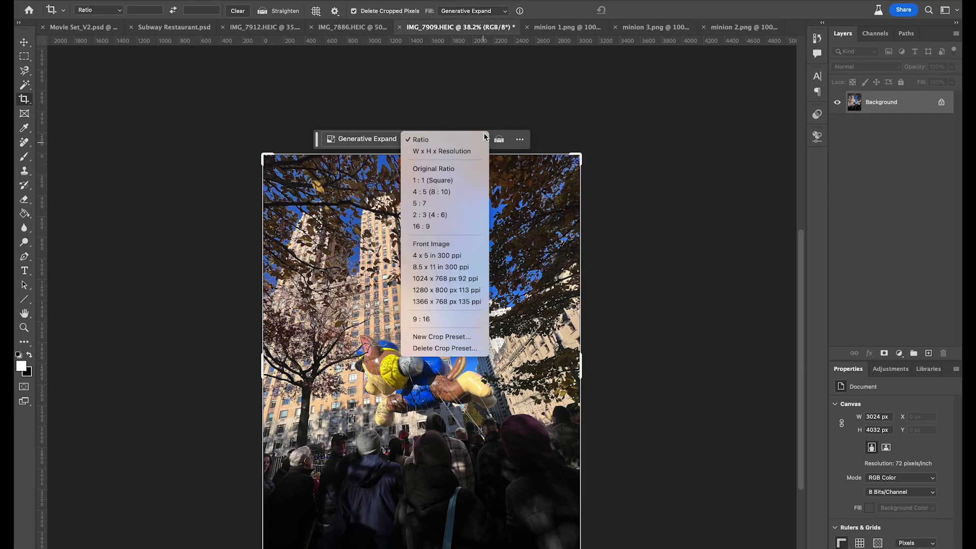
pyautogui.click(465, 172)
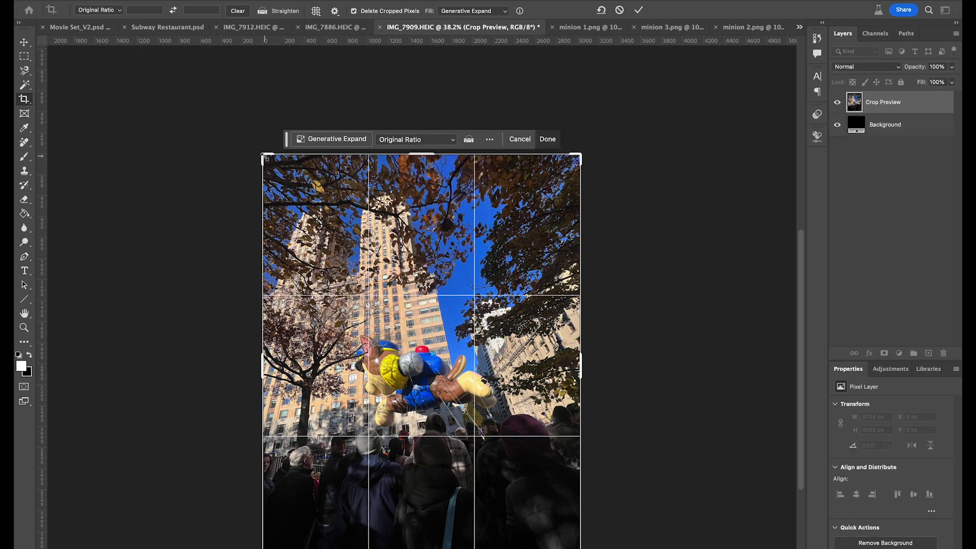
pyautogui.moveTo(265, 159)
pyautogui.mouseDown()
pyautogui.moveTo(298, 202)
pyautogui.moveTo(292, 194)
pyautogui.mouseUp()
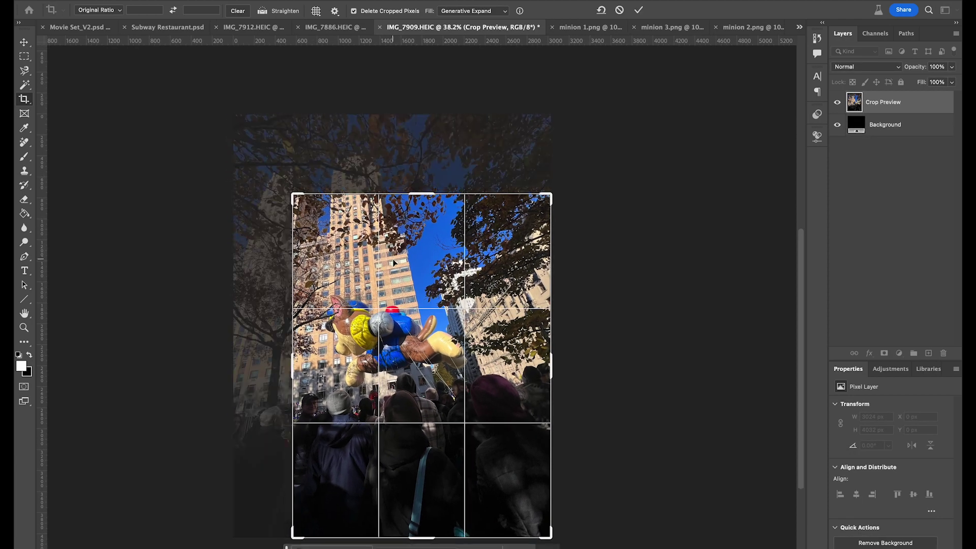
pyautogui.moveTo(394, 263); pyautogui.dragTo(417, 318)
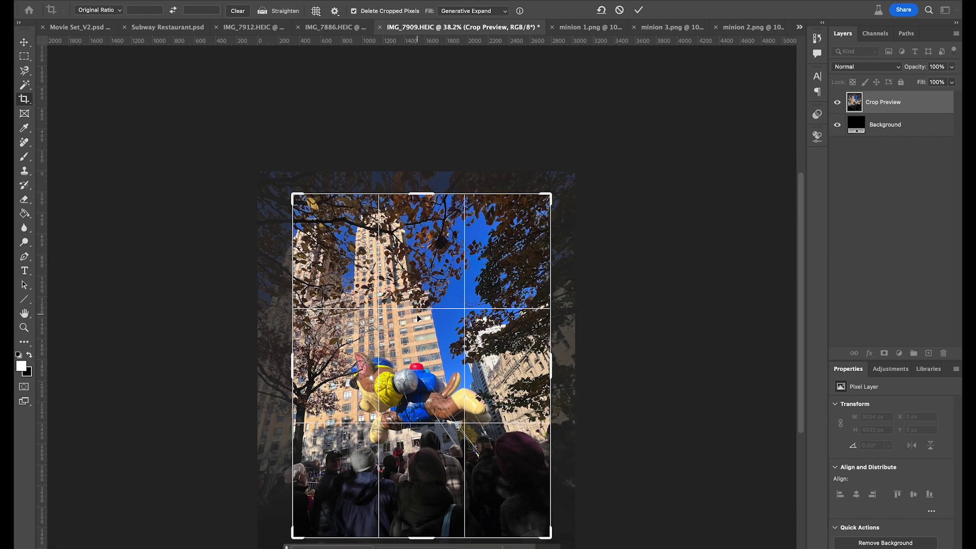
pyautogui.press('Return')
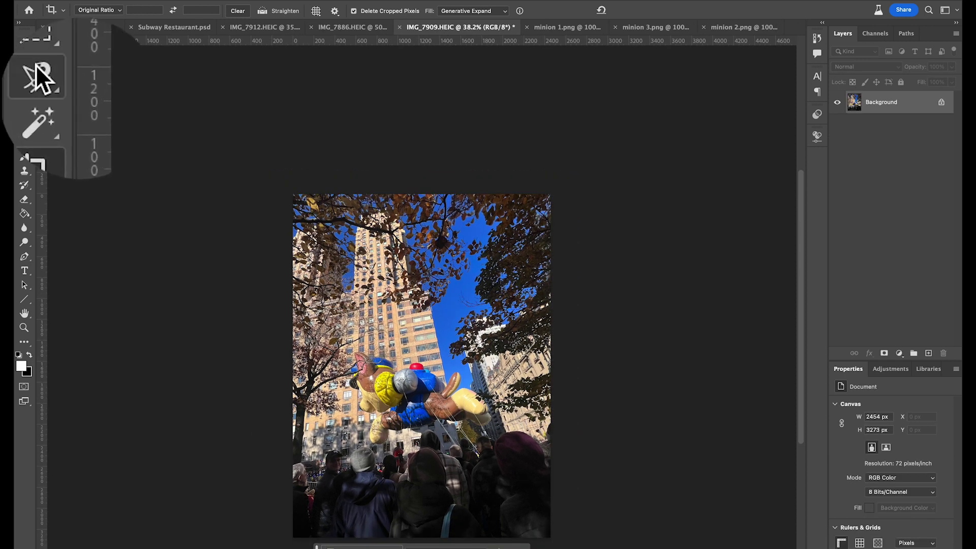
# - Lasso the dog balloon and erase it using Generative Fill with the prompt "remove"
pyautogui.click(35, 80)
pyautogui.click(130, 76)
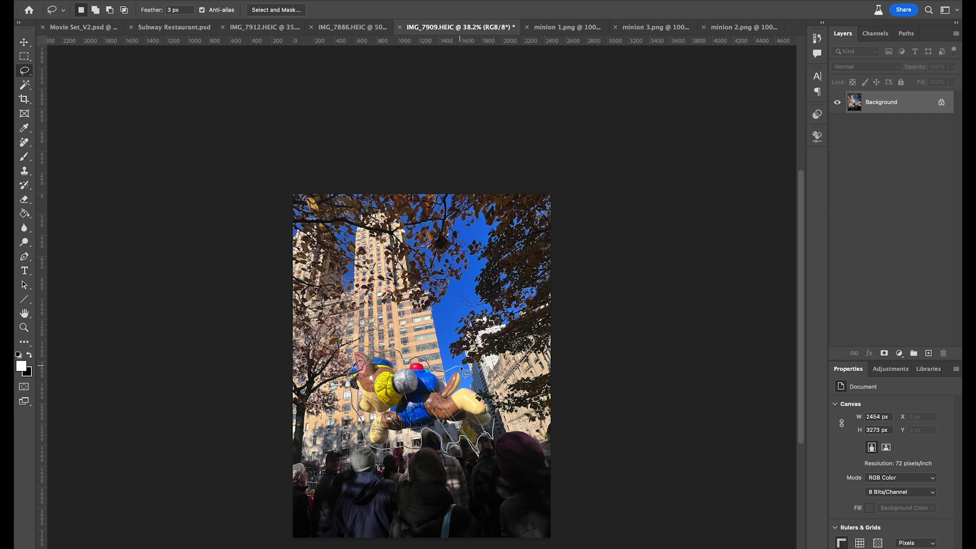
pyautogui.moveTo(501, 408); pyautogui.dragTo(498, 410)
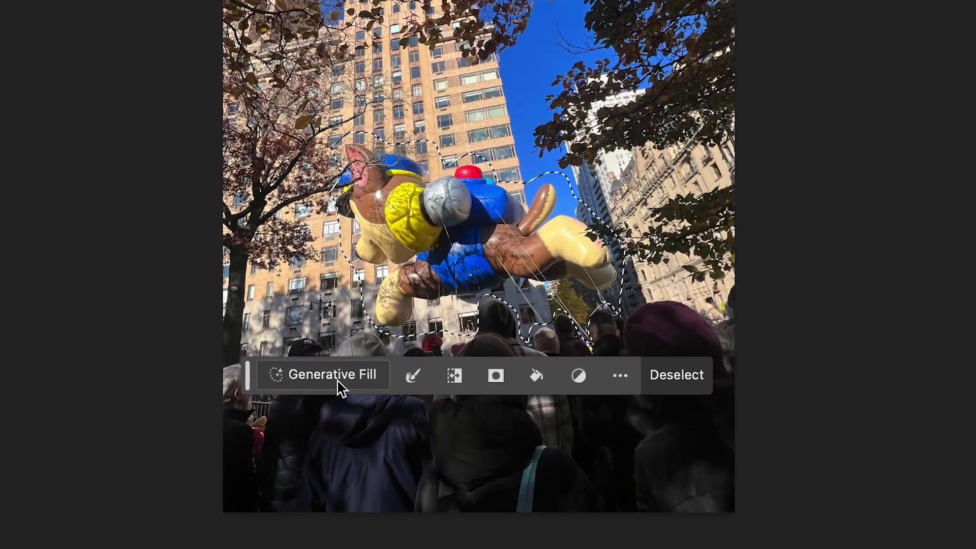
pyautogui.click(344, 470)
pyautogui.write('remove')
pyautogui.press('Return')
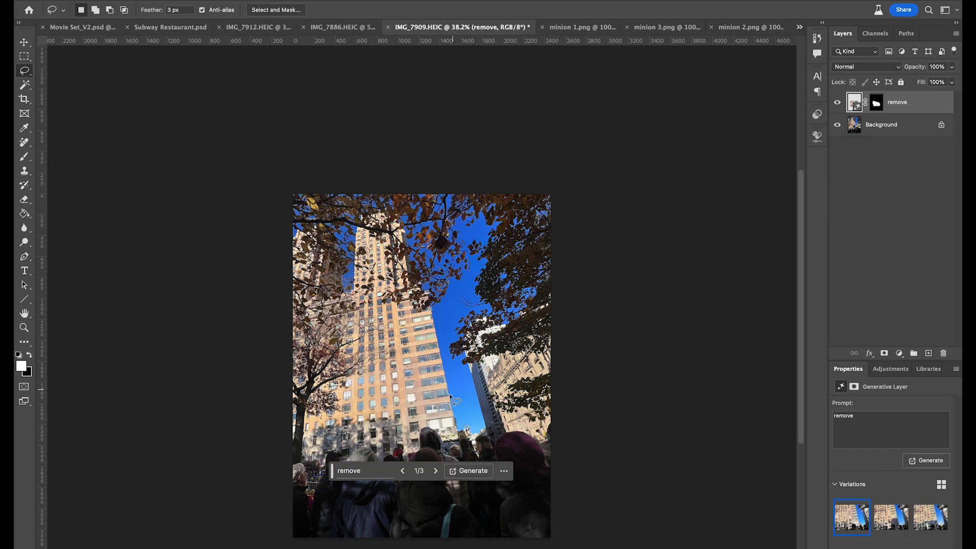
# - Compare the three generated variations of the balloon removal and return to the first one
pyautogui.click(434, 470)
pyautogui.click(435, 471)
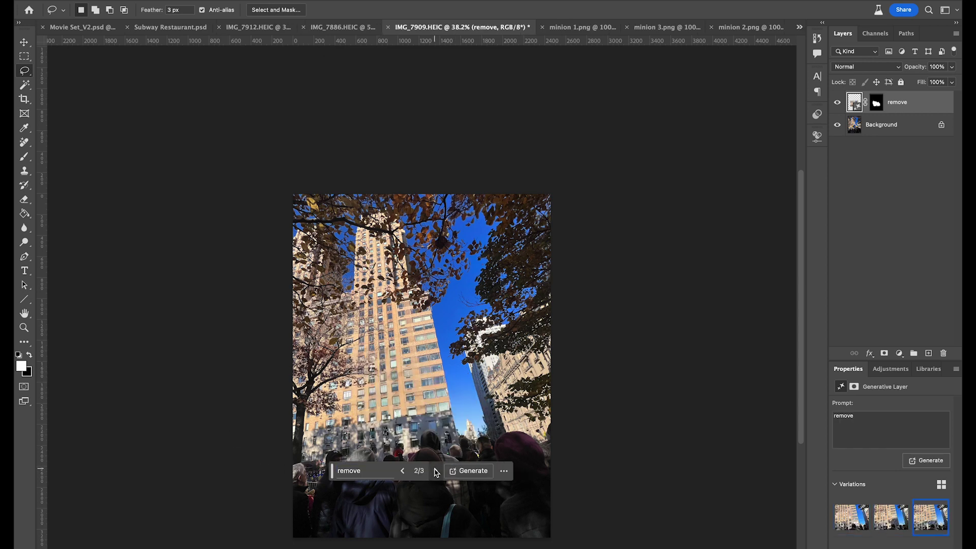
pyautogui.click(435, 472)
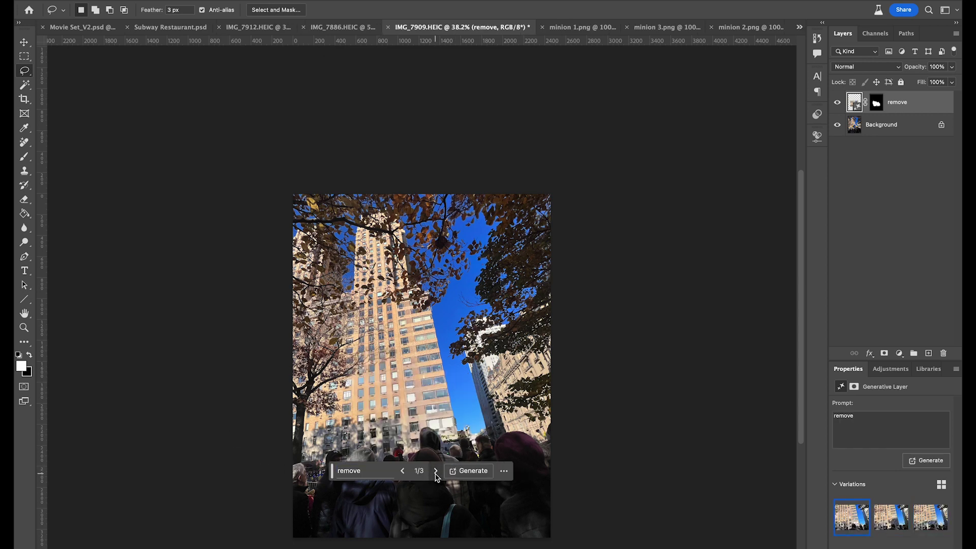
pyautogui.click(435, 472)
pyautogui.click(435, 471)
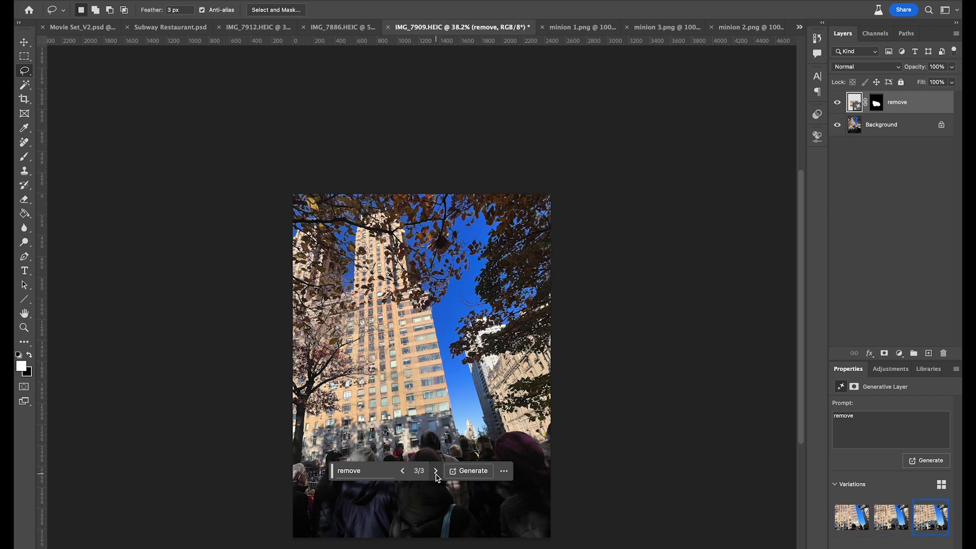
pyautogui.click(435, 471)
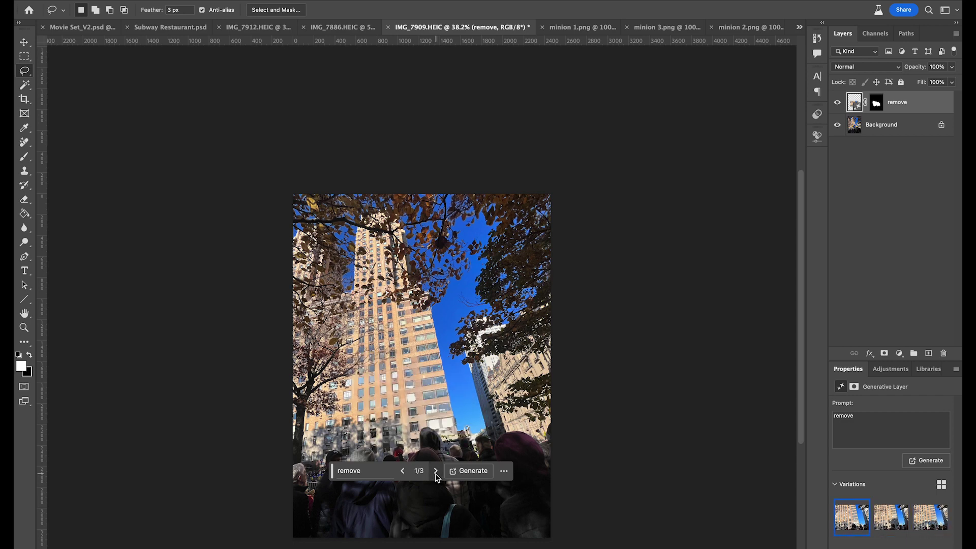
pyautogui.scroll(2, 419, 380)
pyautogui.scroll(-2, 419, 381)
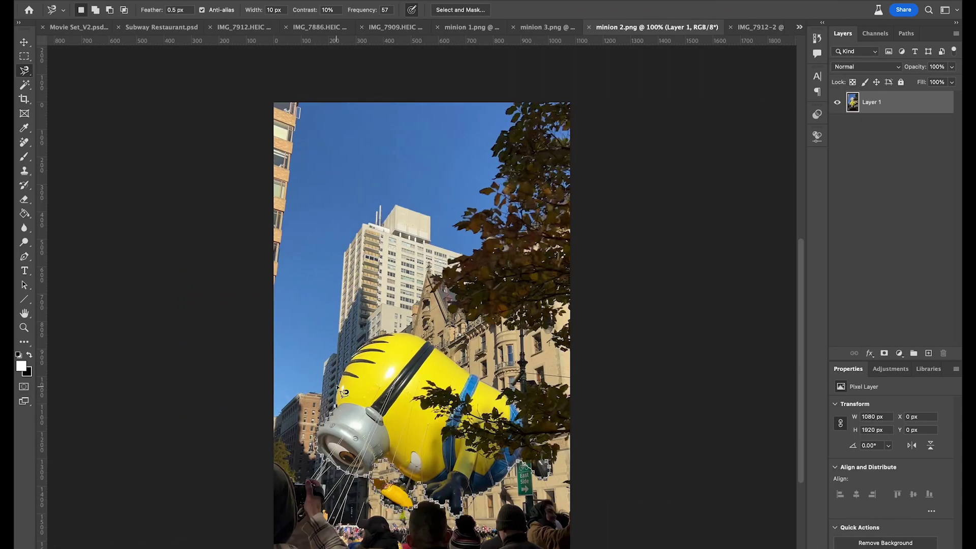
# - Outline the minion in minion 2.png, and in IMG_7909 show Layer 3 copy scaled to about 150% above the crowd
pyautogui.click(551, 458)
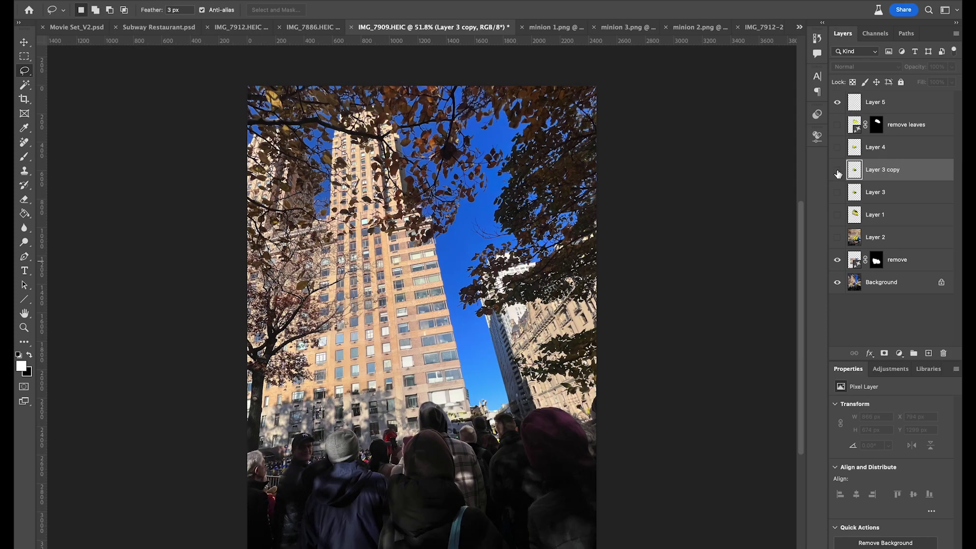
pyautogui.click(837, 170)
pyautogui.press('super+t')
pyautogui.moveTo(361, 270); pyautogui.dragTo(315, 236)
pyautogui.moveTo(380, 288); pyautogui.dragTo(404, 249)
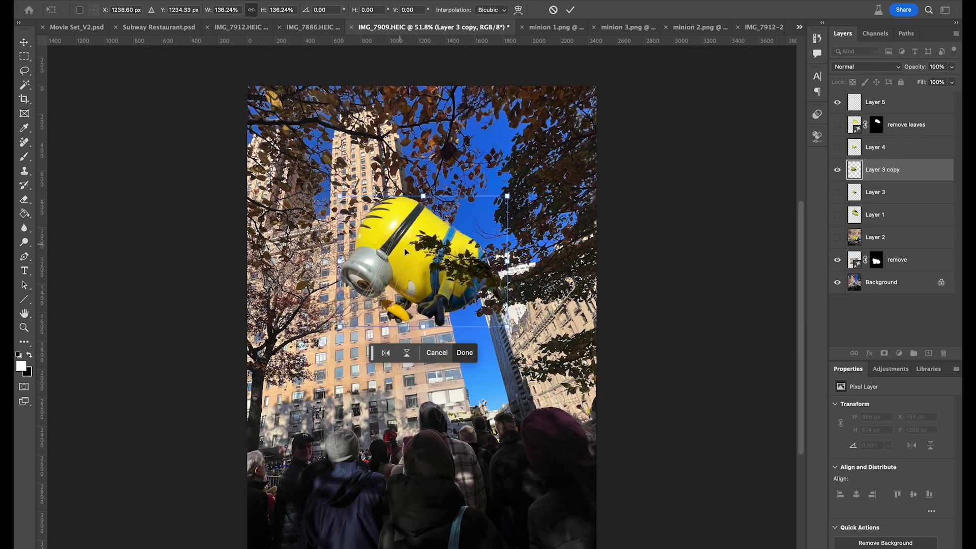
pyautogui.moveTo(507, 327); pyautogui.dragTo(524, 339)
pyautogui.moveTo(494, 309); pyautogui.dragTo(494, 315)
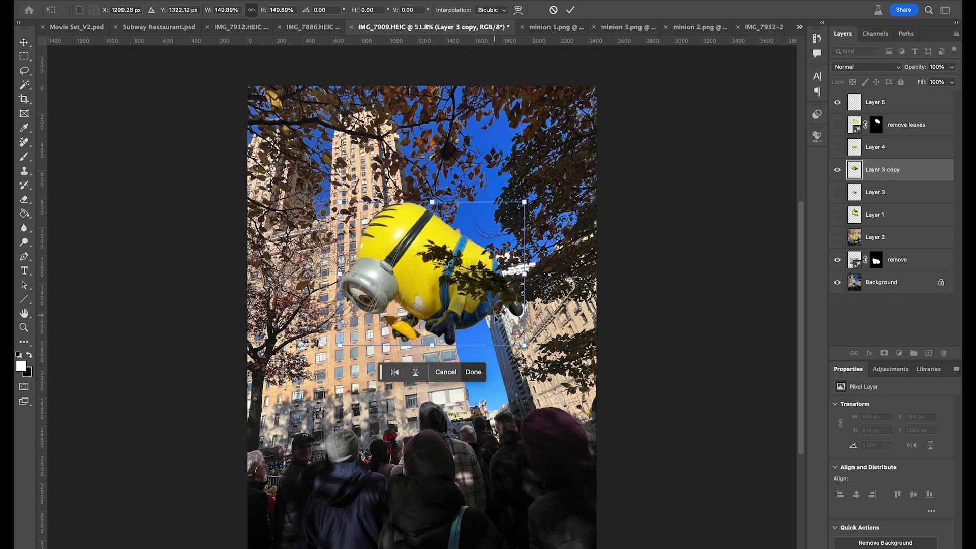
pyautogui.press('Return')
# - Lasso the hanging banana on Layer 2, hide that layer again and copy the banana to a new layer above Layer 3 copy
pyautogui.press('l')
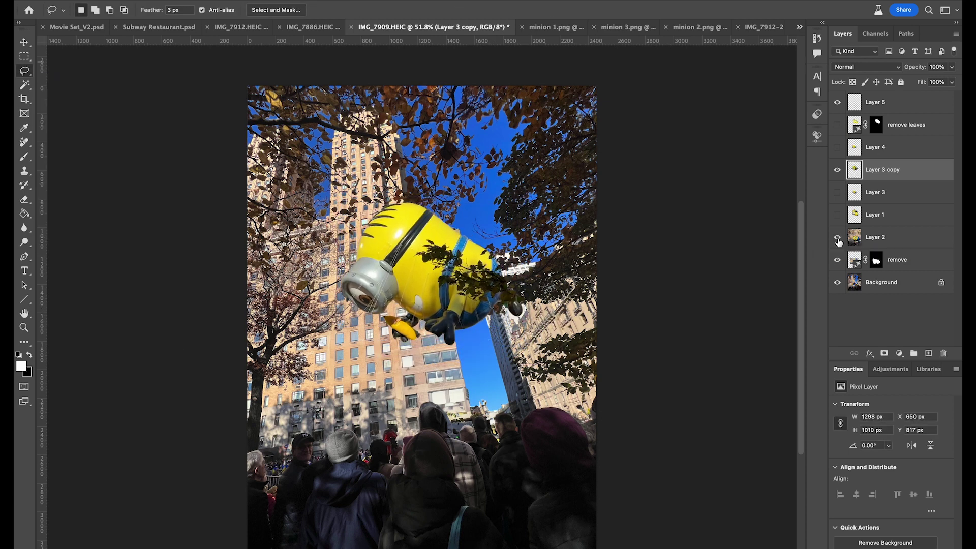
pyautogui.click(838, 238)
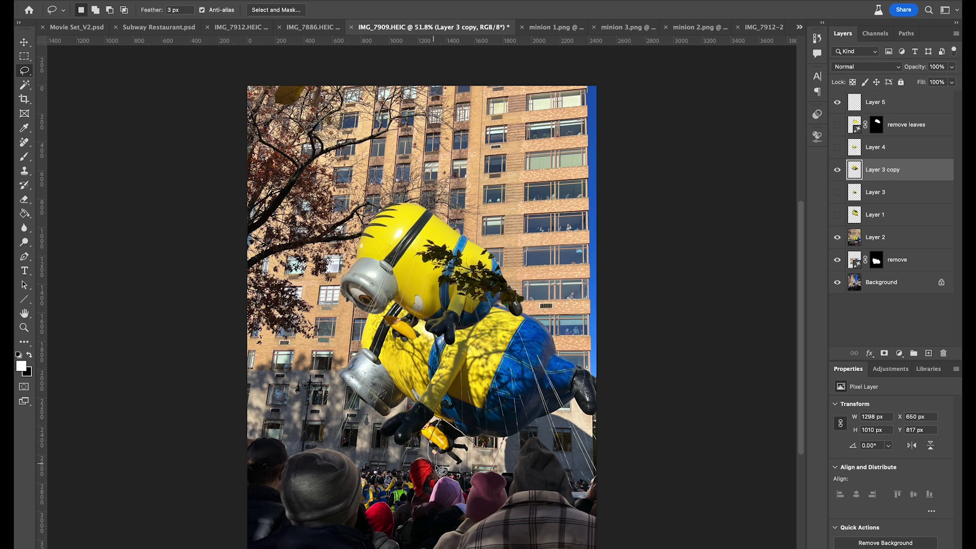
pyautogui.moveTo(471, 468); pyautogui.dragTo(470, 465)
pyautogui.click(913, 242)
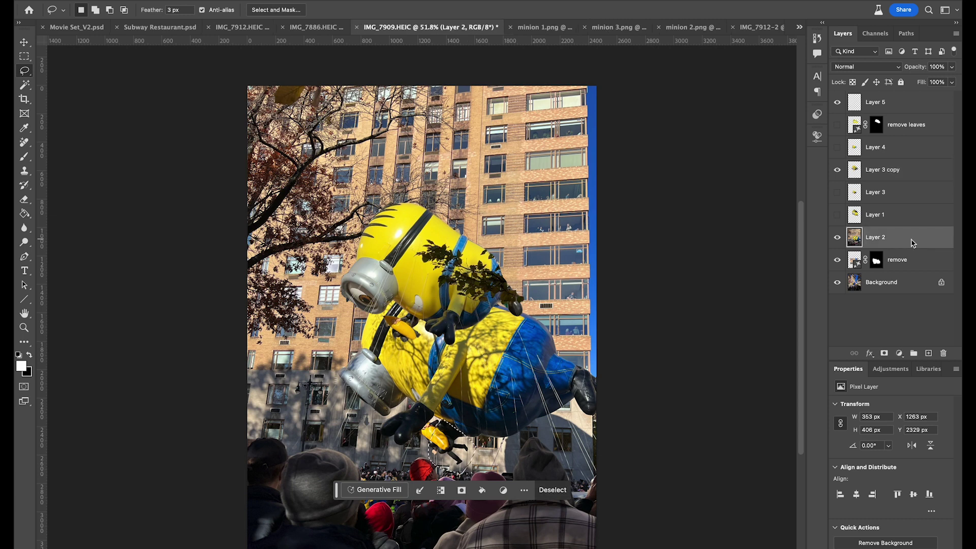
pyautogui.click(838, 237)
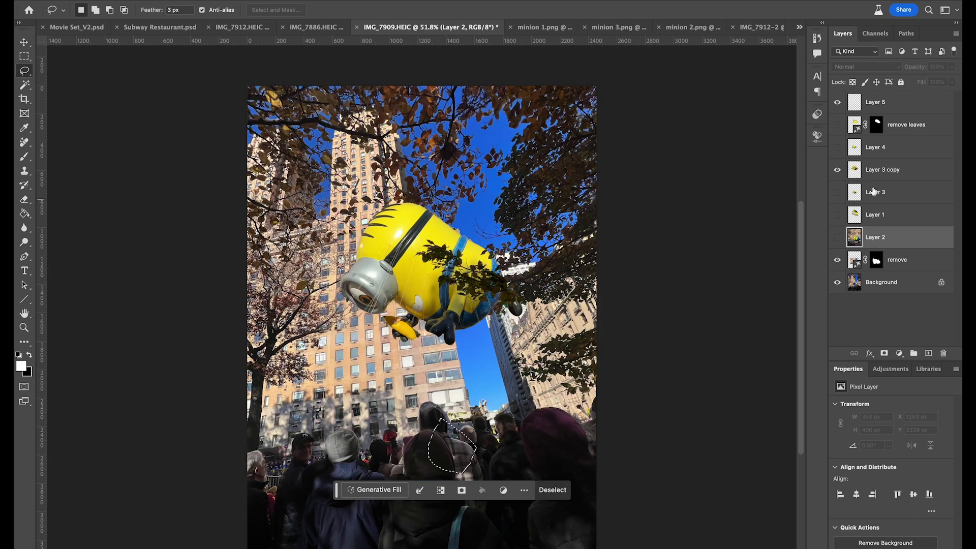
pyautogui.click(909, 176)
pyautogui.hotkey('ctrl', 'j')
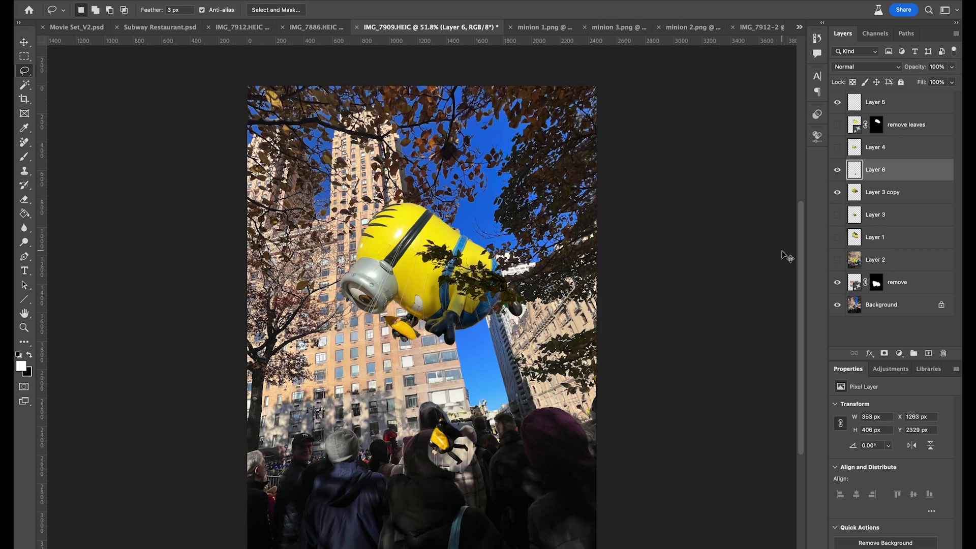
# - Move the copied banana beneath the minion's hand and scale it to about 299 × 344 px
pyautogui.press('v')
pyautogui.moveTo(458, 465); pyautogui.dragTo(422, 346)
pyautogui.hotkey('ctrl', 't')
pyautogui.press('Return')
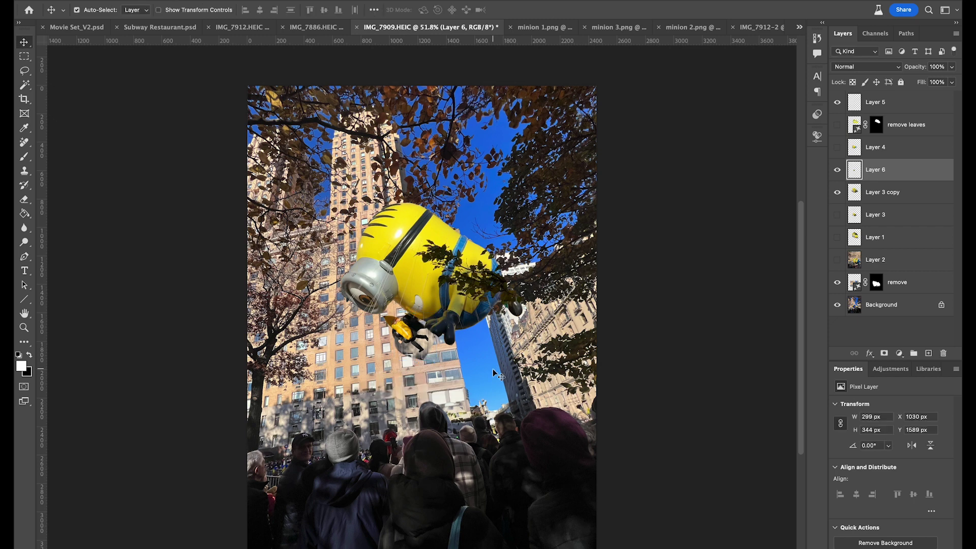
# - Lasso the leftover background below the copied banana, delete it and clear the selection
pyautogui.click(24, 70)
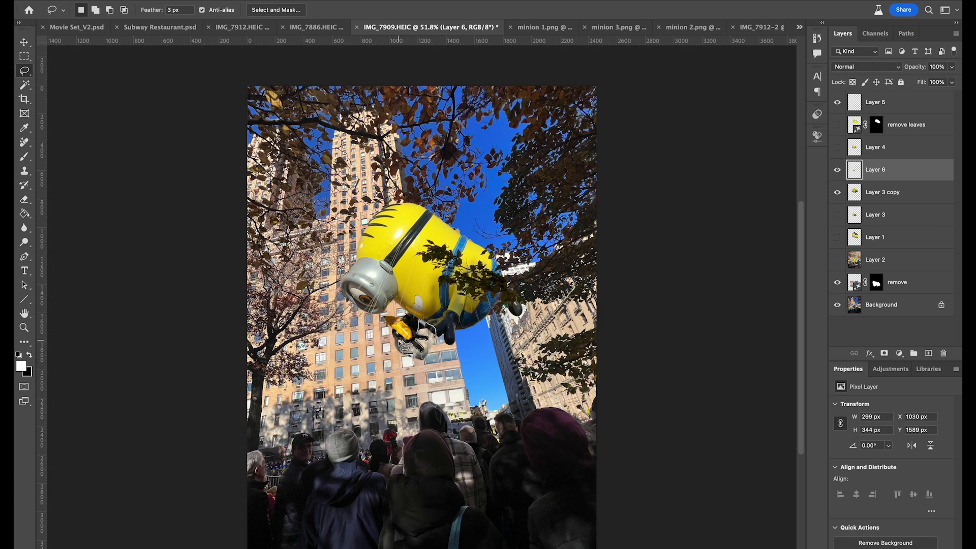
pyautogui.moveTo(387, 364); pyautogui.dragTo(434, 359)
pyautogui.press('Delete')
pyautogui.press('super+d')
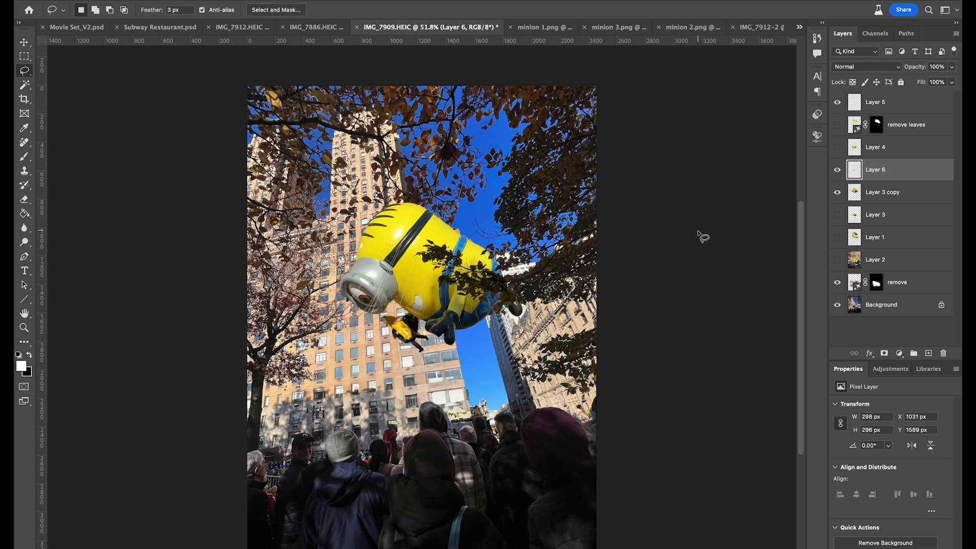
# - Lasso two areas of branches and sky above the minion and run Generative Fill on each with the prompt "remove"
pyautogui.hotkey('alt', '[')
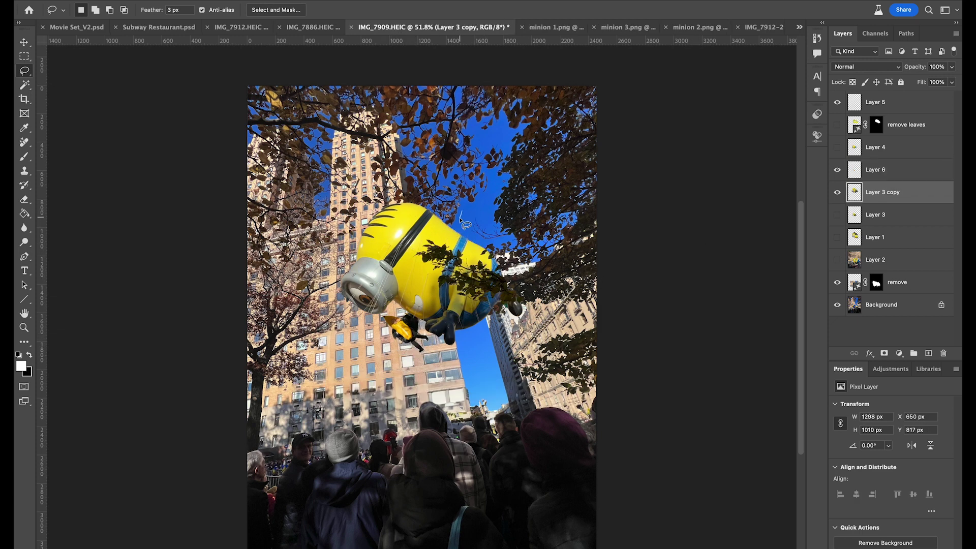
pyautogui.moveTo(460, 220); pyautogui.dragTo(461, 211)
pyautogui.click(370, 244)
pyautogui.write('remove')
pyautogui.press('Return')
pyautogui.moveTo(485, 160); pyautogui.dragTo(487, 162)
pyautogui.click(394, 224)
pyautogui.write('remove')
pyautogui.press('Return')
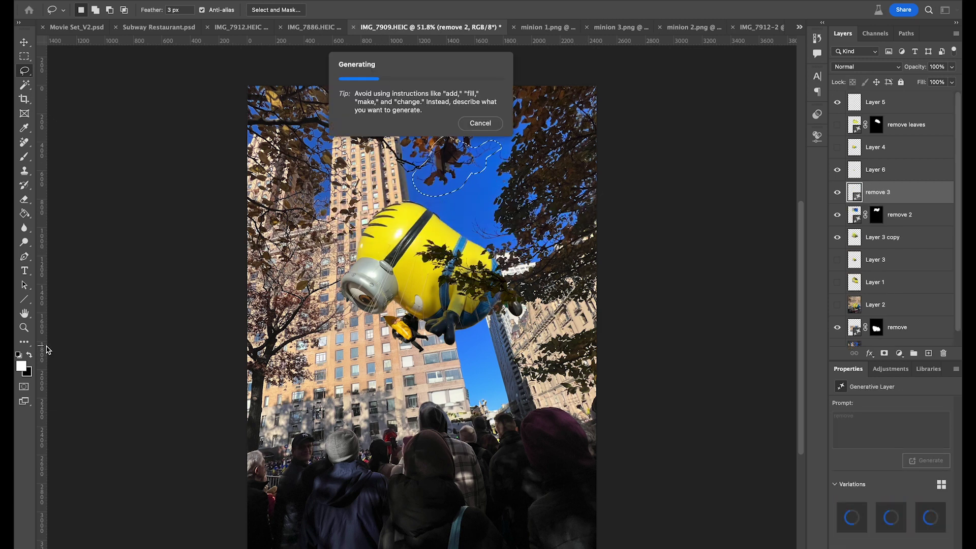
# - Group the remove 2 and remove 3 layers, hide the group and select Layer 3 copy
pyautogui.keyDown('shift'); pyautogui.click(915, 216); pyautogui.keyUp('shift')
pyautogui.press('super+g')
pyautogui.click(837, 188)
pyautogui.click(882, 206)
# - Outline the minion with the Magnetic Lasso, copy it to a new layer and merge it with the reshown Group 1
pyautogui.rightClick(25, 71)
pyautogui.click(77, 93)
pyautogui.click(440, 218)
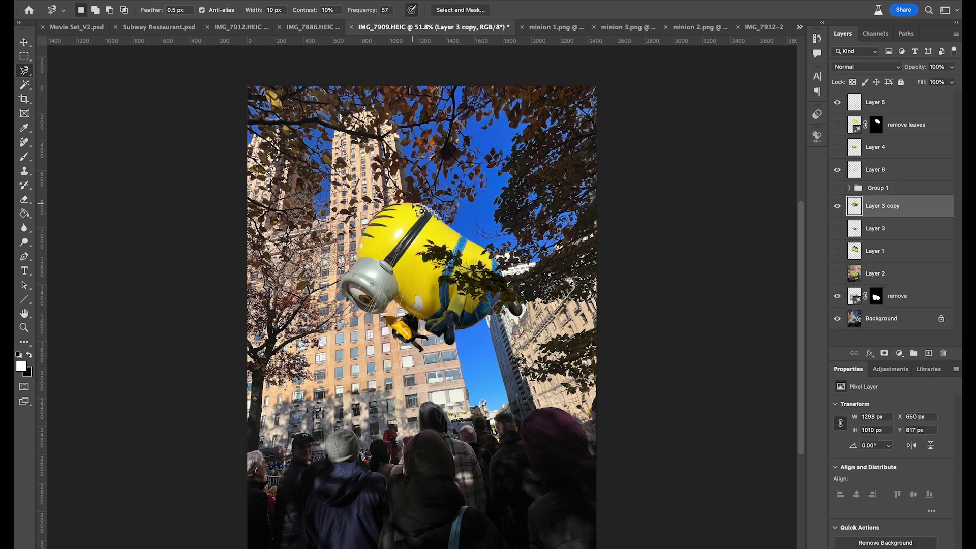
pyautogui.click(440, 218)
pyautogui.press('super+j')
pyautogui.click(837, 188)
pyautogui.keyDown('shift'); pyautogui.click(883, 229); pyautogui.keyUp('shift')
pyautogui.press('super+e')
# - Copy marquee-selected areas above the minion's head to new layers and free-transform the last copy
pyautogui.press('m')
pyautogui.press('super+j')
pyautogui.moveTo(424, 200)
pyautogui.mouseDown()
pyautogui.moveTo(454, 188)
pyautogui.moveTo(421, 199)
pyautogui.mouseUp()
pyautogui.press('super+j')
pyautogui.press('super+t')
pyautogui.press('Return')
# - Hide Layer 9, copy a piece of Layer 7 to a new layer and move the copy above Layer 8
pyautogui.click(837, 192)
pyautogui.click(913, 246)
pyautogui.press('super+j')
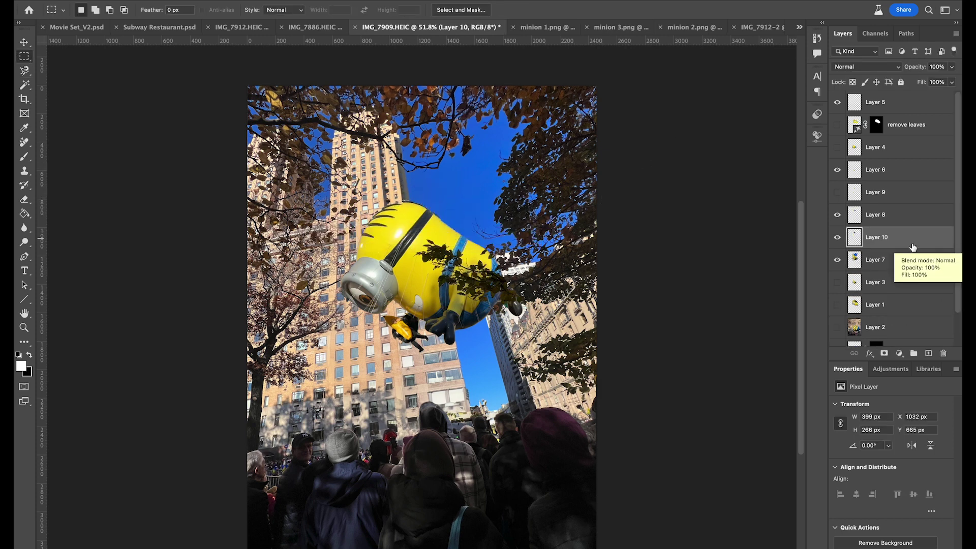
pyautogui.hotkey('ctrl', ']')
# - On Layer 6, lasso thin strips from the minion down to the crowd and generate "loose strings" in them
pyautogui.press('l')
pyautogui.hotkey('alt', ']')
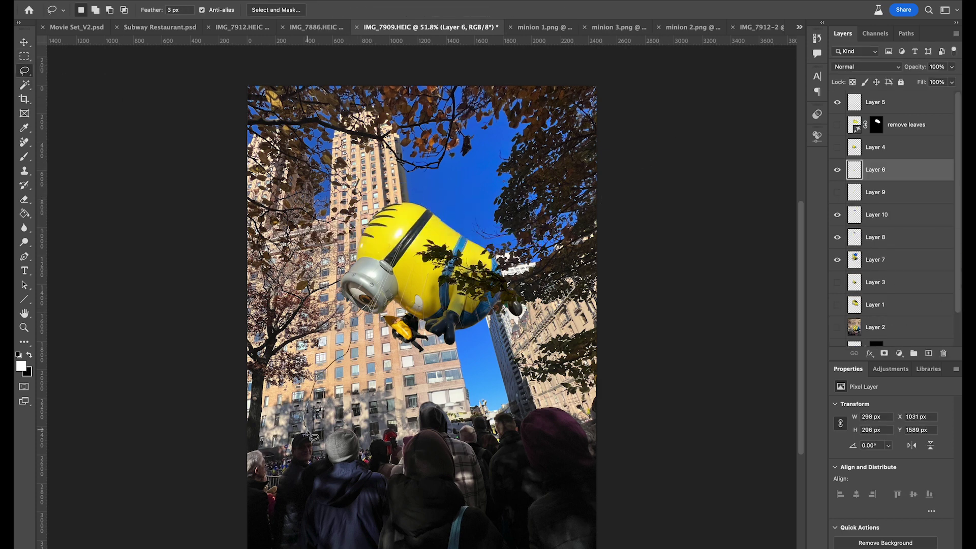
pyautogui.moveTo(326, 372)
pyautogui.mouseDown()
pyautogui.moveTo(382, 319)
pyautogui.moveTo(368, 418)
pyautogui.mouseUp()
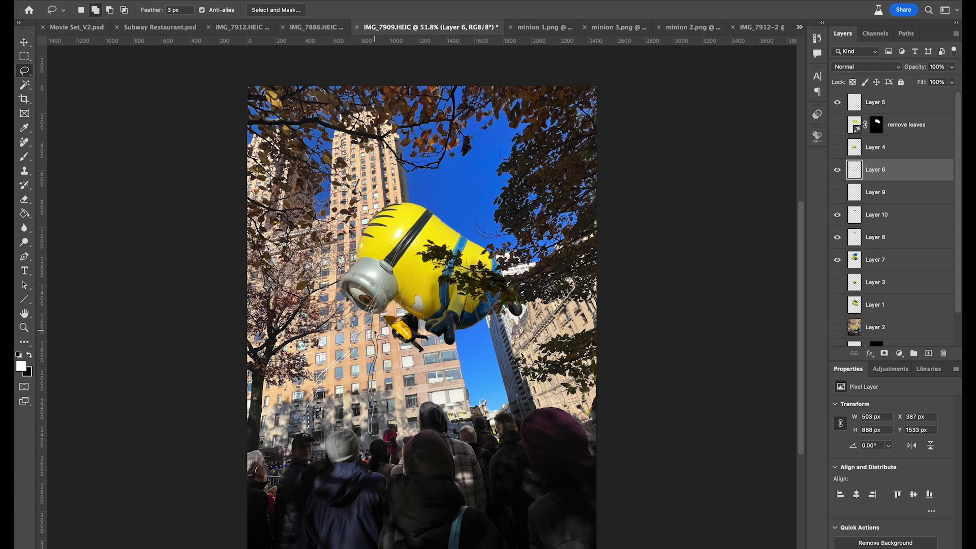
pyautogui.moveTo(374, 332); pyautogui.dragTo(375, 308)
pyautogui.moveTo(351, 301); pyautogui.dragTo(324, 351)
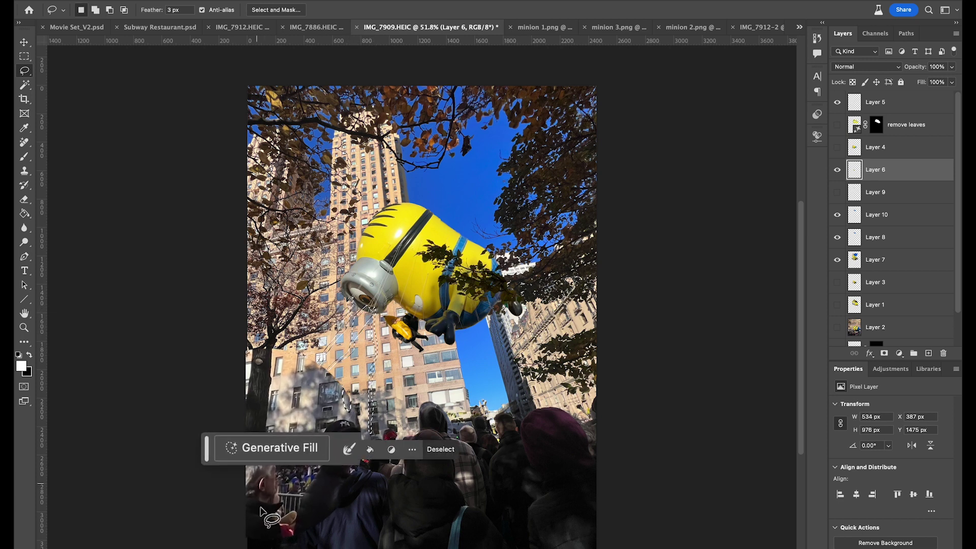
pyautogui.click(264, 457)
pyautogui.write('loose')
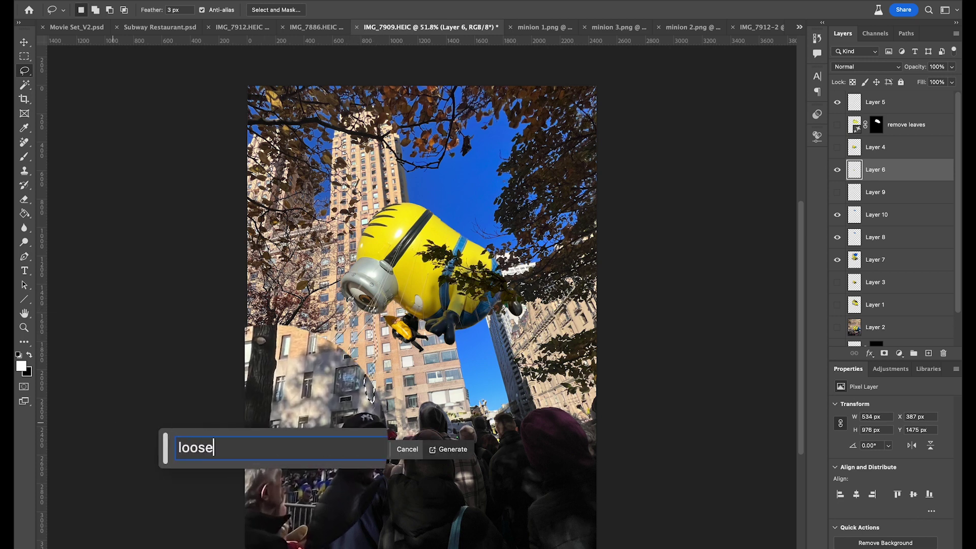
pyautogui.write(' strings')
pyautogui.press('Return')
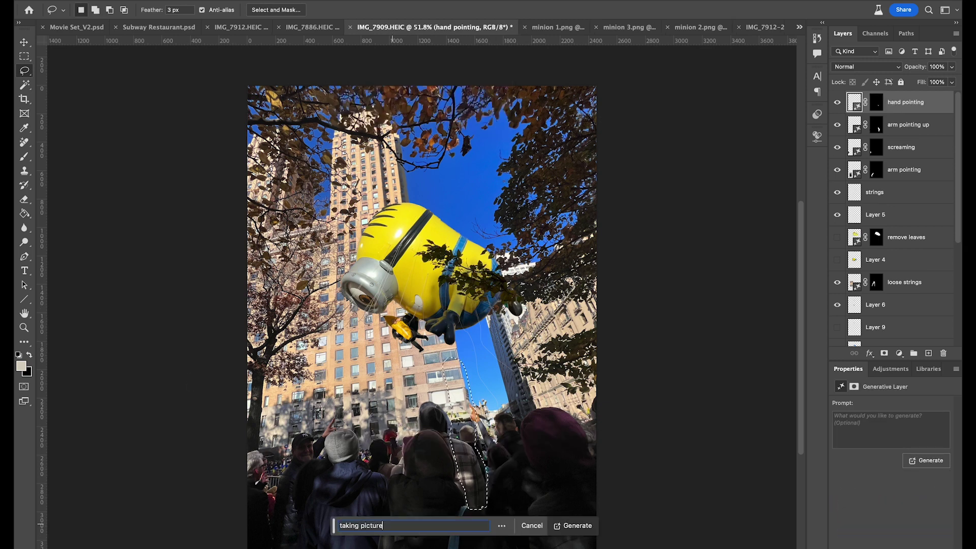
# - Fill the selected area in the crowd using Generative Fill with the prompt "taking picture"
pyautogui.press('Return')
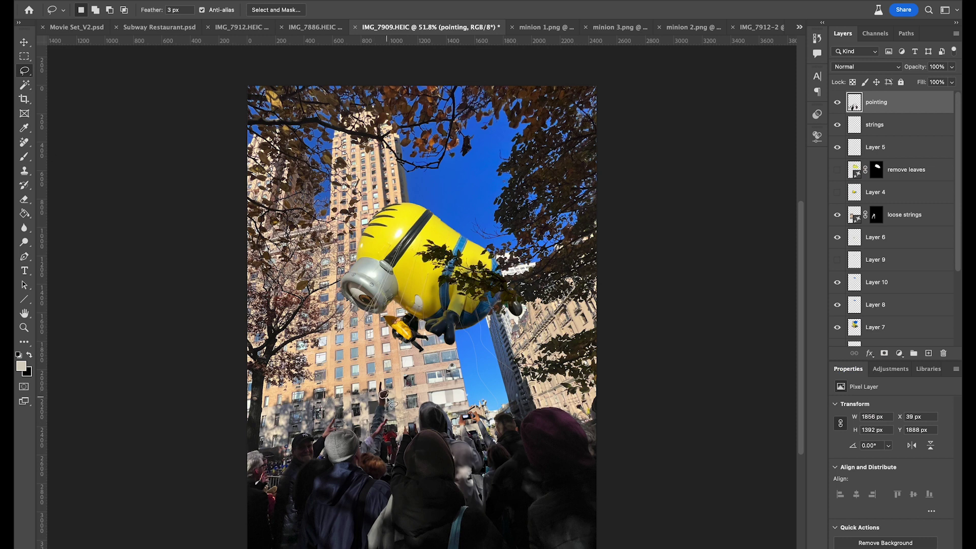
pyautogui.hotkey('ctrl', 't')
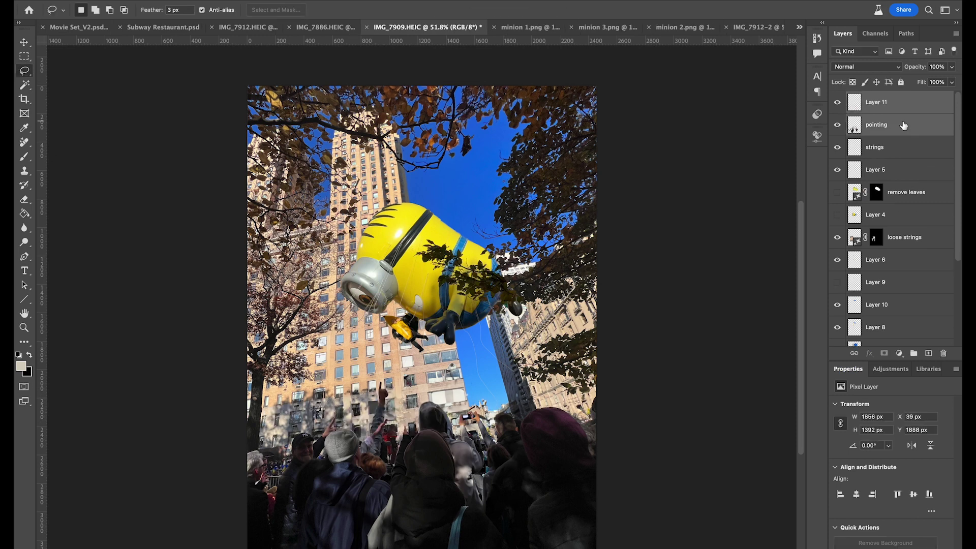
# - Free-transform the pointing spectators and lasso the area of the purple-hatted spectator in the right foreground of the crowd
pyautogui.moveTo(391, 393)
pyautogui.mouseDown()
pyautogui.moveTo(391, 421)
pyautogui.moveTo(400, 412)
pyautogui.mouseUp()
pyautogui.press('Return')
pyautogui.hotkey('ctrl', 't')
pyautogui.press('Return')
pyautogui.press('l')
pyautogui.moveTo(510, 370)
pyautogui.mouseDown()
pyautogui.moveTo(590, 546)
pyautogui.moveTo(486, 541)
pyautogui.mouseUp()
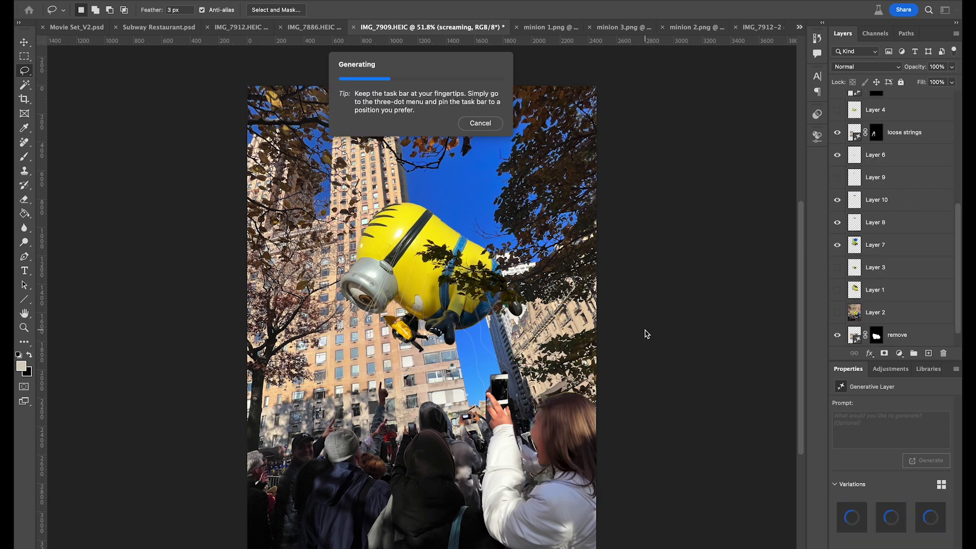
# - Duplicate the visible layers and merge the copies into a single layer on top
pyautogui.press('super+j')
pyautogui.rightClick(892, 245)
pyautogui.click(875, 403)
# - Isolate the minion balloon area of the merged copy with a marquee, shrink it and distort it to fit the woman's phone screen
pyautogui.click(24, 57)
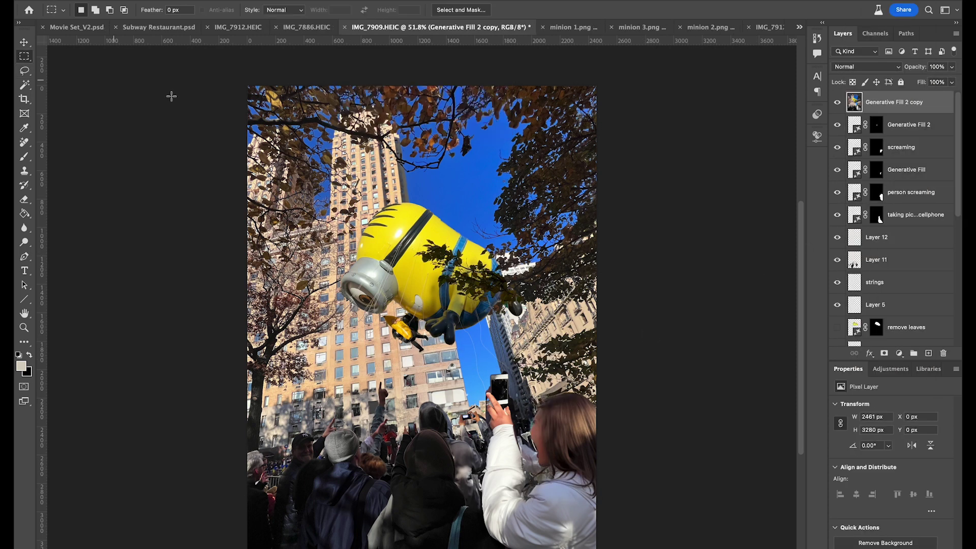
pyautogui.press('super+shift+i')
pyautogui.moveTo(323, 173)
pyautogui.mouseDown()
pyautogui.moveTo(529, 495)
pyautogui.moveTo(447, 338)
pyautogui.moveTo(568, 510)
pyautogui.mouseUp()
pyautogui.press('super+t')
pyautogui.press('Return')
pyautogui.moveTo(579, 529); pyautogui.dragTo(492, 402)
pyautogui.click(130, 1)
pyautogui.click(168, 232)
pyautogui.moveTo(521, 421); pyautogui.dragTo(506, 403)
pyautogui.press('Return')
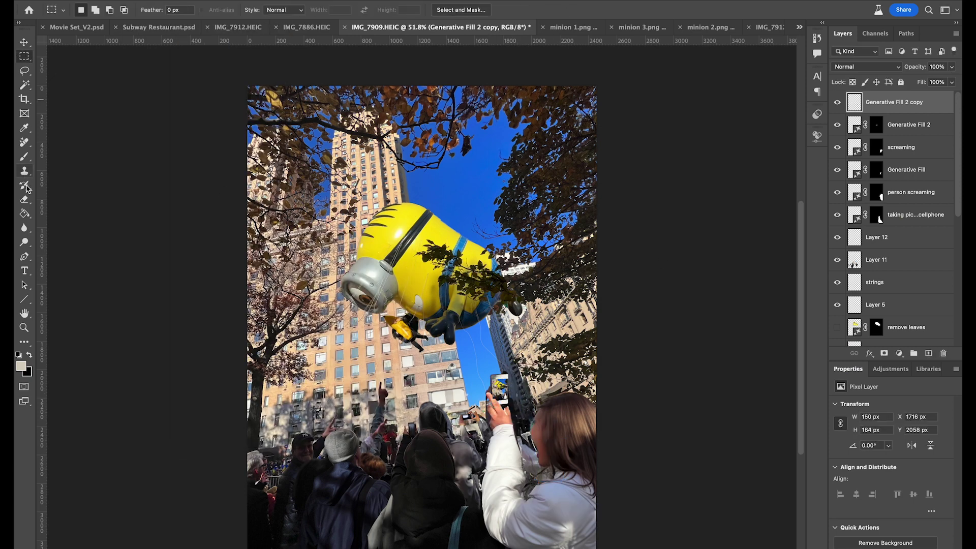
# - Lower the opacity of the miniature phone-screen image to 74% and apply a slight blur to it
pyautogui.click(24, 199)
pyautogui.click(951, 67)
pyautogui.moveTo(954, 80)
pyautogui.mouseDown()
pyautogui.moveTo(929, 80)
pyautogui.moveTo(940, 80)
pyautogui.mouseUp()
pyautogui.click(951, 67)
pyautogui.click(266, 1)
pyautogui.moveTo(279, 123)
pyautogui.click(447, 162)
pyautogui.moveTo(111, 239); pyautogui.dragTo(103, 239)
pyautogui.click(235, 94)
# - Lasso around the phone held by the woman and run Generative Fill on the selection without a prompt
pyautogui.click(28, 75)
pyautogui.moveTo(507, 374); pyautogui.dragTo(506, 378)
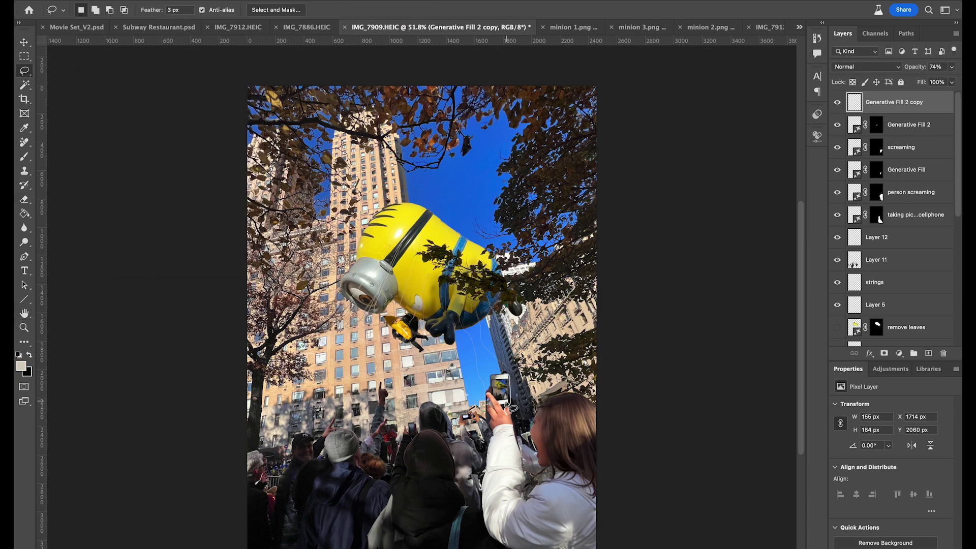
pyautogui.click(409, 426)
pyautogui.click(619, 426)
# - Try rotating the minion balloon with Free Transform and undo the last change
pyautogui.moveTo(419, 423); pyautogui.dragTo(632, 93)
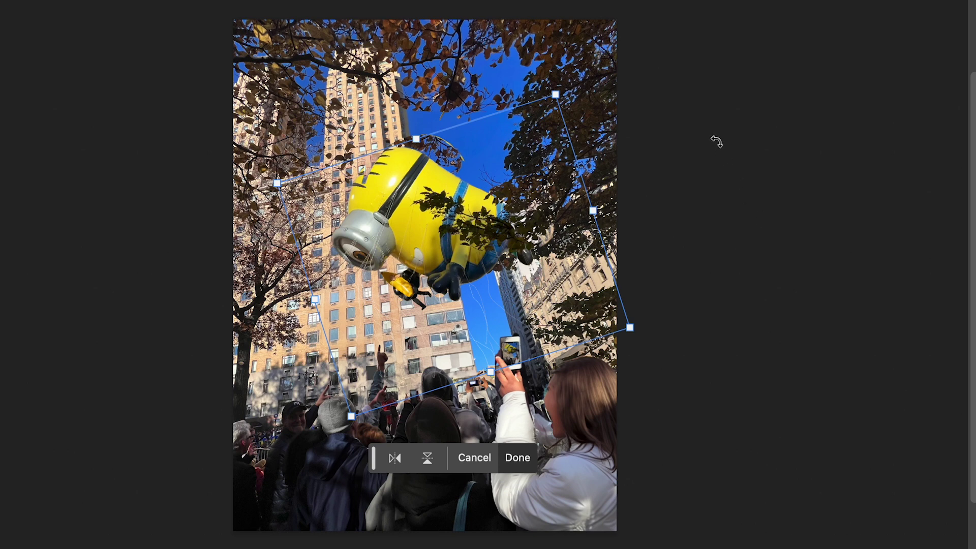
pyautogui.moveTo(569, 49); pyautogui.dragTo(666, 81)
pyautogui.press('Return')
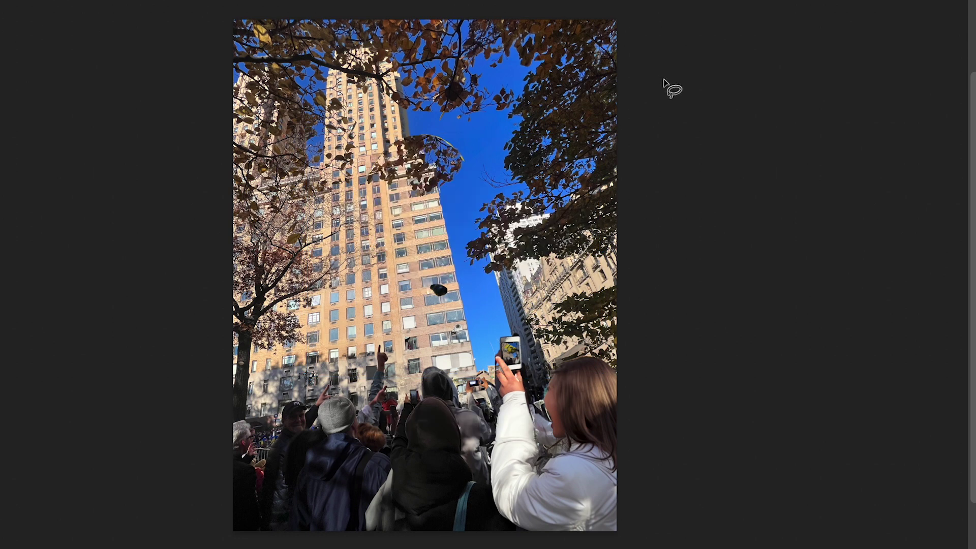
pyautogui.hotkey('ctrl', 'z')
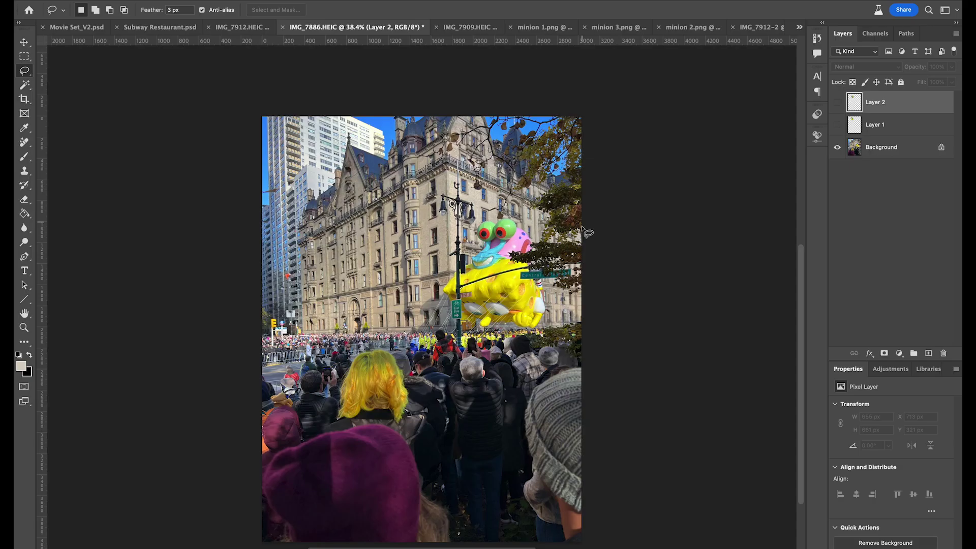
# - Paste the minion into IMG_7886.HEIC, enlarge it to about 783 by 790 px and place it in front of the building's upper facade
pyautogui.hotkey('ctrl', 'v')
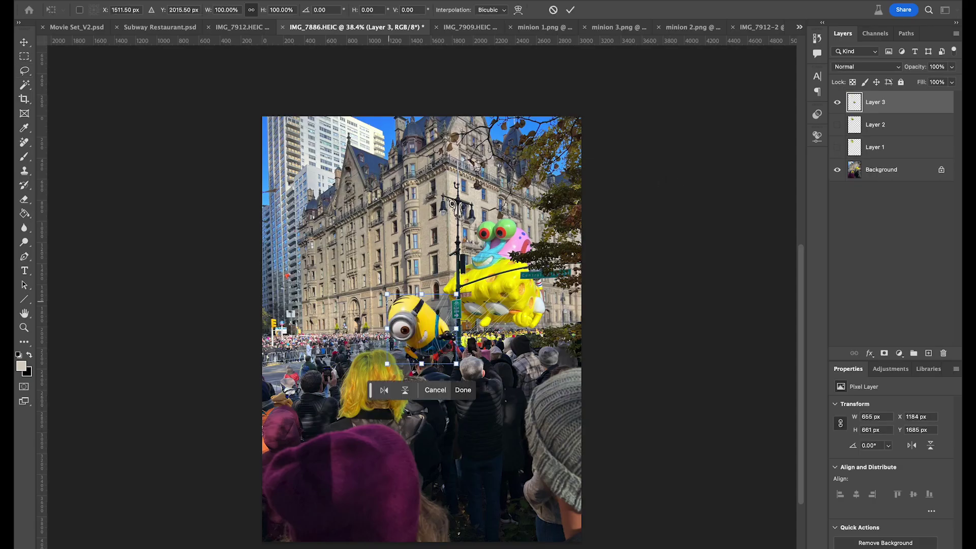
pyautogui.moveTo(414, 317); pyautogui.dragTo(380, 175)
pyautogui.press('Return')
# - Brighten the pasted minion with a Hue/Saturation adjustment, setting Lightness to +12
pyautogui.click(155, 1)
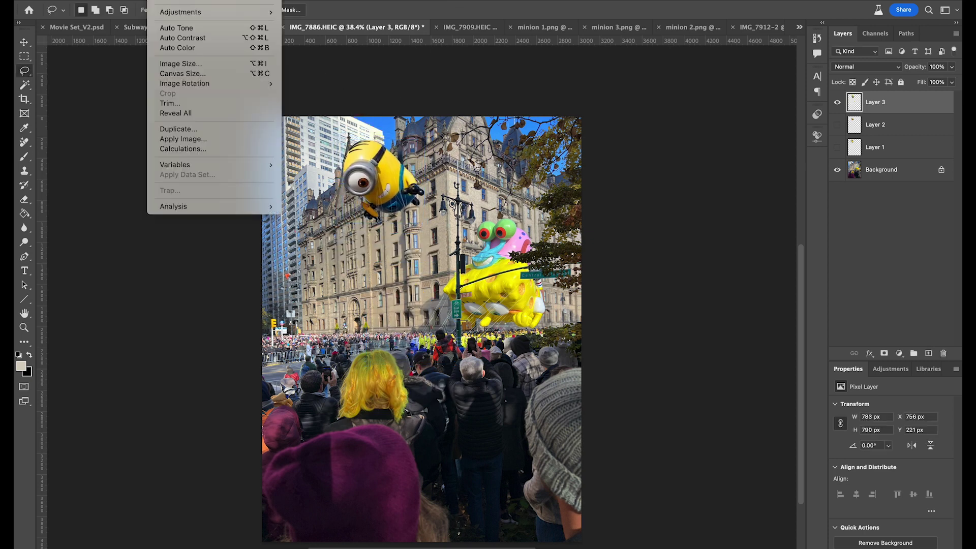
pyautogui.moveTo(181, 12)
pyautogui.click(328, 66)
pyautogui.moveTo(760, 172); pyautogui.dragTo(766, 172)
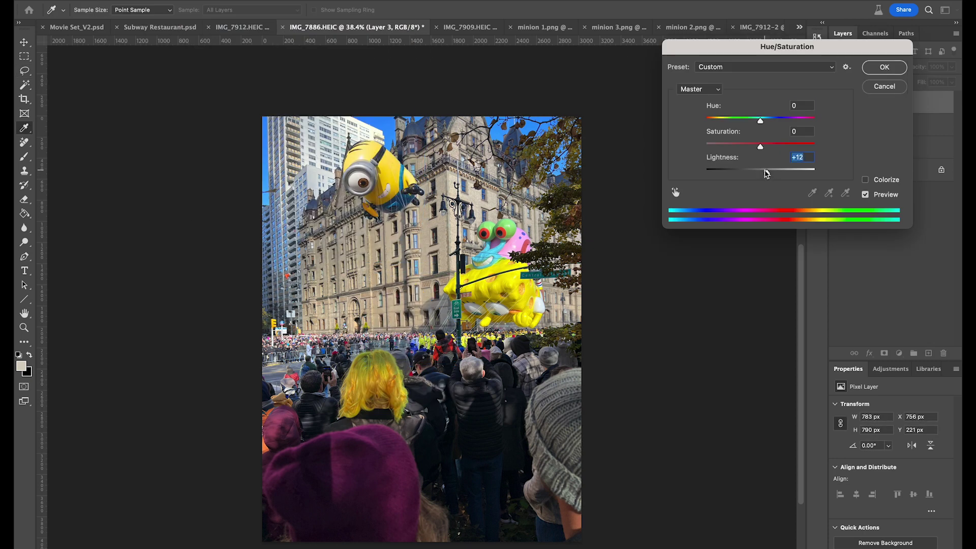
pyautogui.click(885, 67)
# - Paint a first string below the minion on a new layer, and set the foreground colour to white and the brush size to 2 px
pyautogui.click(928, 353)
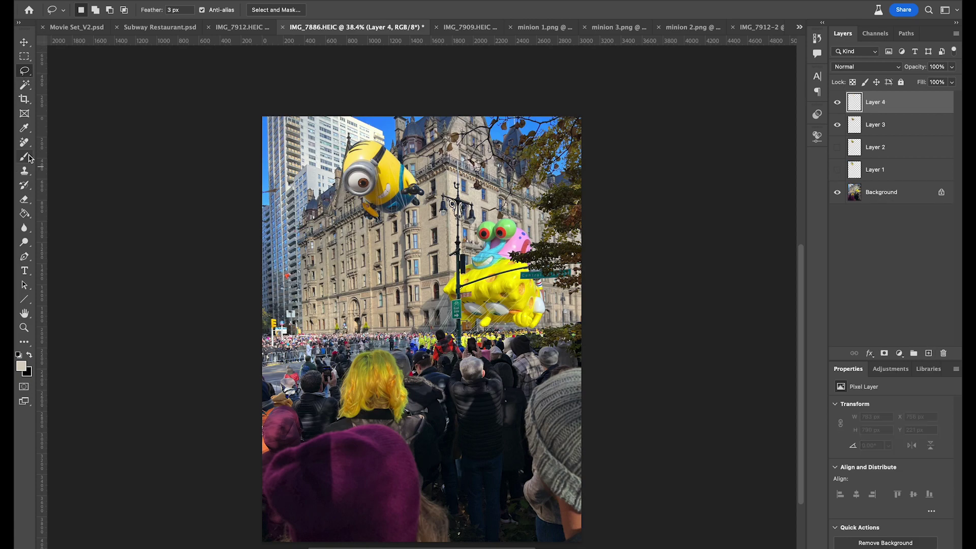
pyautogui.click(24, 157)
pyautogui.moveTo(412, 206); pyautogui.dragTo(405, 280)
pyautogui.click(22, 365)
pyautogui.click(571, 173)
pyautogui.click(822, 167)
pyautogui.click(93, 10)
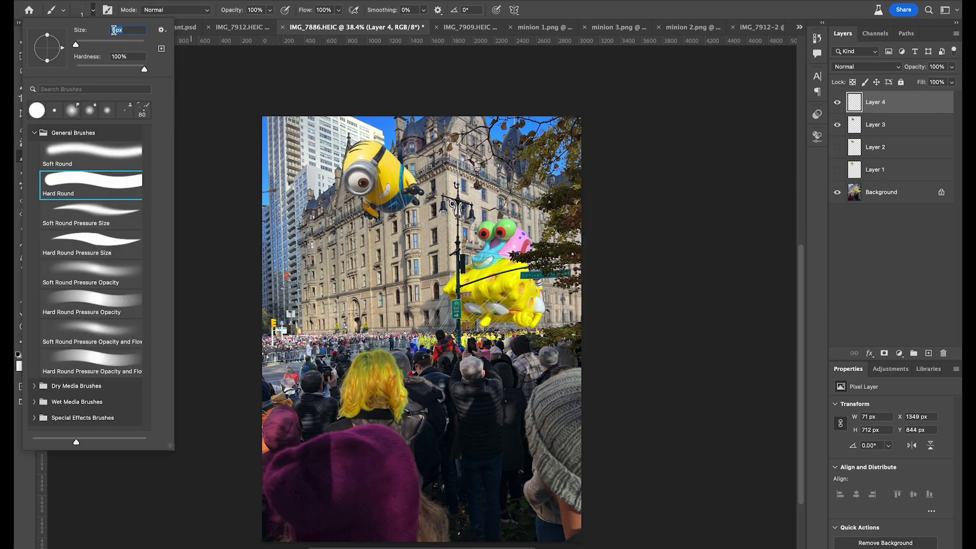
pyautogui.press('Return')
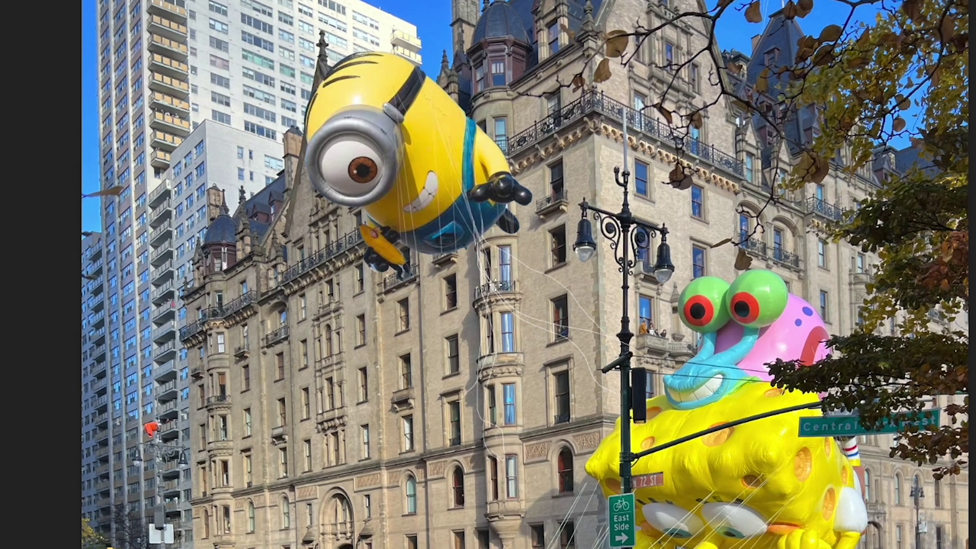
# - Lasso an area over the minion's body, generate "loose strings" in it and compare the variations, returning to the first
pyautogui.moveTo(397, 224)
pyautogui.mouseDown()
pyautogui.moveTo(458, 243)
pyautogui.moveTo(439, 193)
pyautogui.moveTo(439, 222)
pyautogui.moveTo(429, 97)
pyautogui.mouseUp()
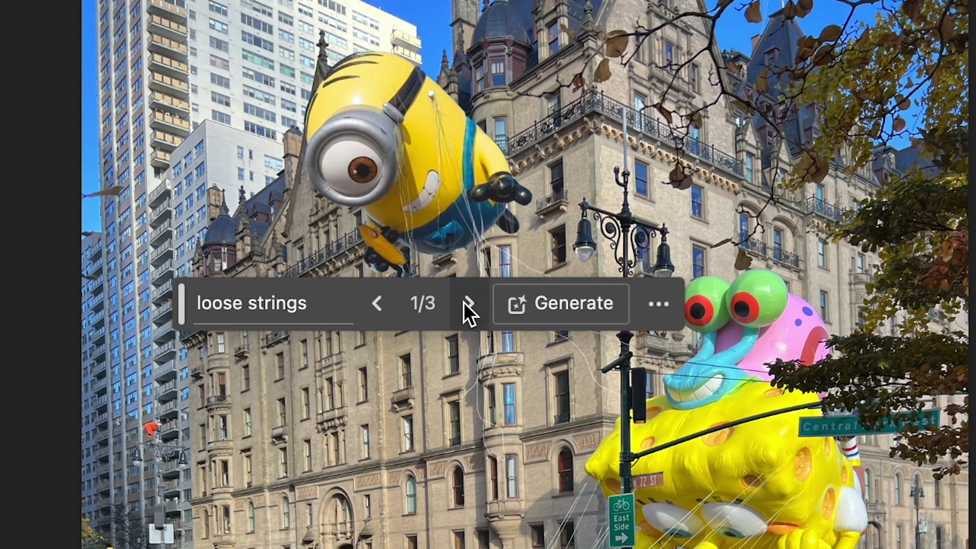
pyautogui.click(465, 305)
pyautogui.click(465, 305)
pyautogui.click(376, 305)
pyautogui.click(376, 305)
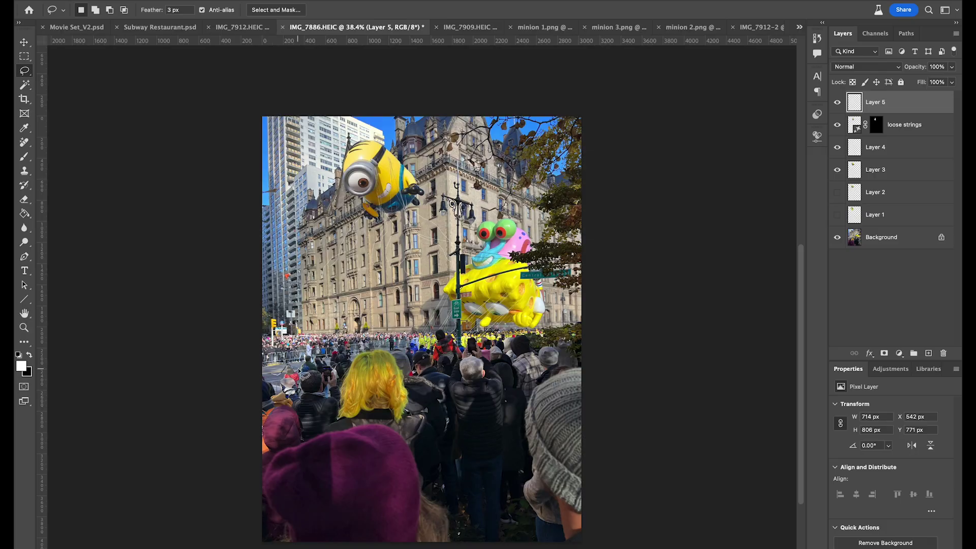
# - Lasso the street and distant crowd, generate "screaming running crowd" there and choose the third variation
pyautogui.moveTo(298, 369)
pyautogui.mouseDown()
pyautogui.moveTo(268, 360)
pyautogui.moveTo(269, 372)
pyautogui.mouseUp()
pyautogui.moveTo(319, 342)
pyautogui.mouseDown()
pyautogui.moveTo(411, 352)
pyautogui.moveTo(315, 365)
pyautogui.mouseUp()
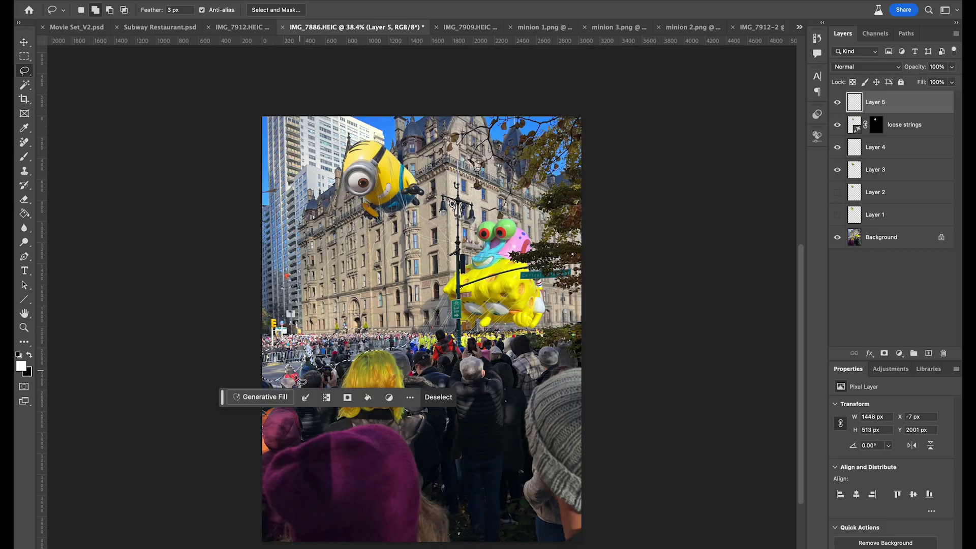
pyautogui.click(270, 398)
pyautogui.write('screaming running crowd')
pyautogui.press('Return')
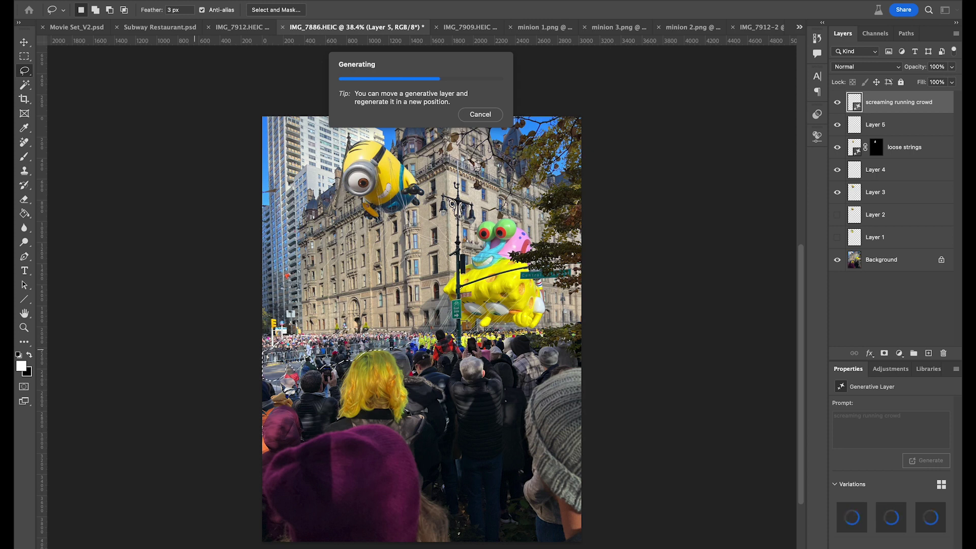
pyautogui.click(352, 398)
pyautogui.click(353, 398)
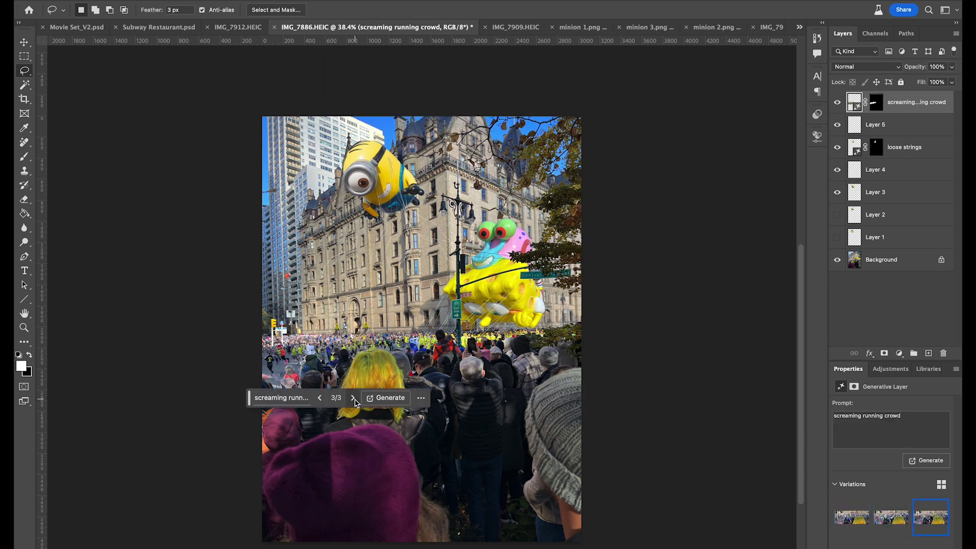
# - Lasso the spectators at the photo's left edge, generate "people pointing up" and keep the first variation
pyautogui.moveTo(316, 351)
pyautogui.mouseDown()
pyautogui.moveTo(299, 401)
pyautogui.moveTo(315, 350)
pyautogui.mouseUp()
pyautogui.click(204, 433)
pyautogui.write('people pointing up')
pyautogui.press('Return')
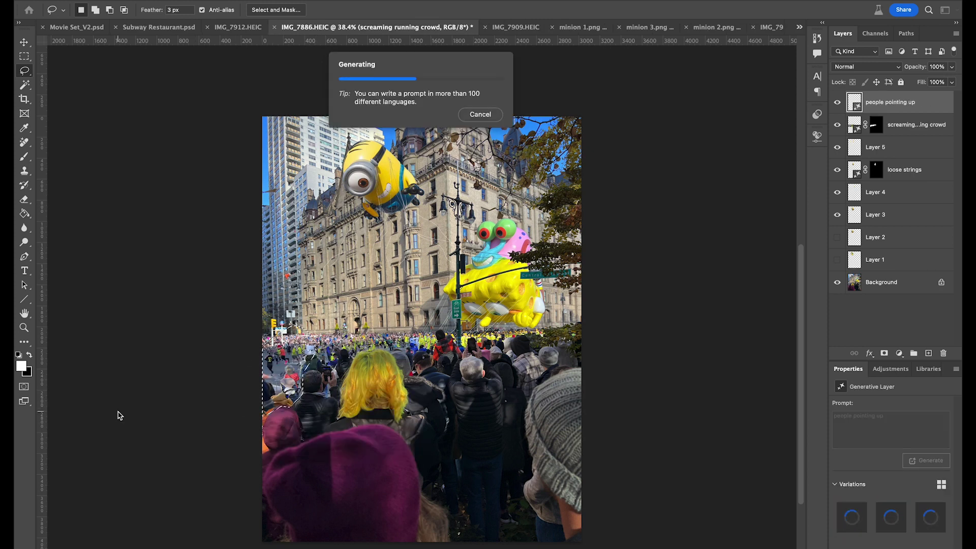
pyautogui.click(306, 436)
pyautogui.click(306, 436)
pyautogui.click(306, 436)
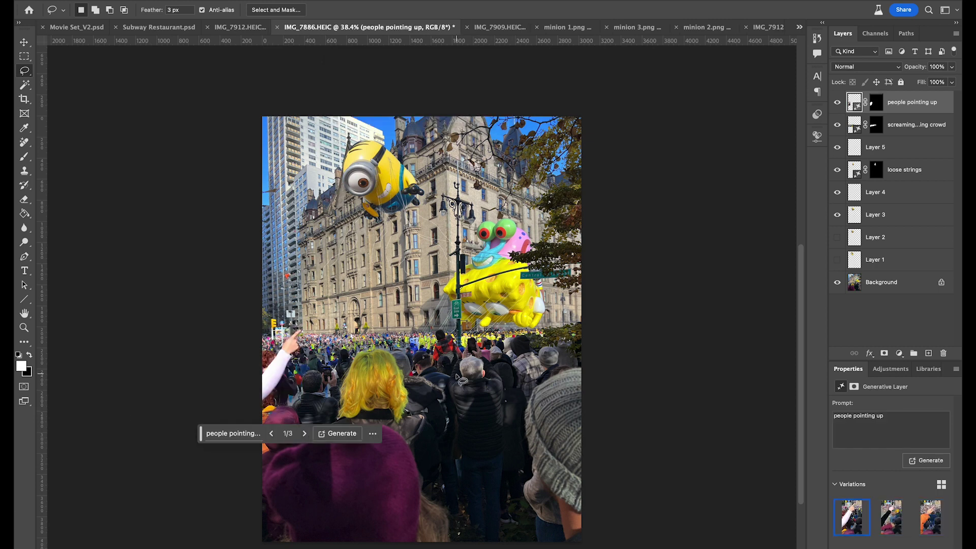
# - Lasso the area beside the yellow-haired spectator, generate "people pointing up" and choose the variation with a raised pointing hand
pyautogui.moveTo(454, 377)
pyautogui.mouseDown()
pyautogui.moveTo(424, 469)
pyautogui.moveTo(454, 376)
pyautogui.mouseUp()
pyautogui.write('people pointing up')
pyautogui.press('Return')
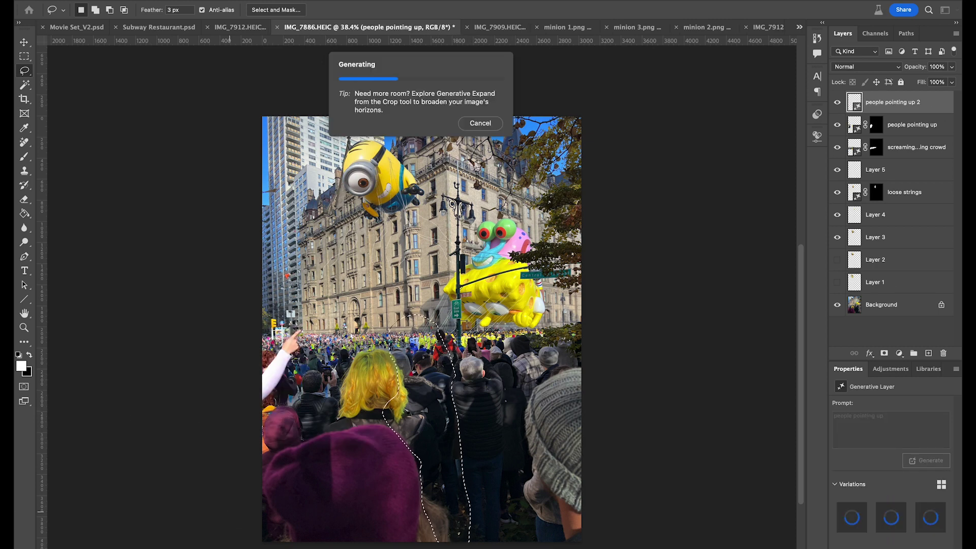
pyautogui.click(384, 548)
pyautogui.click(384, 548)
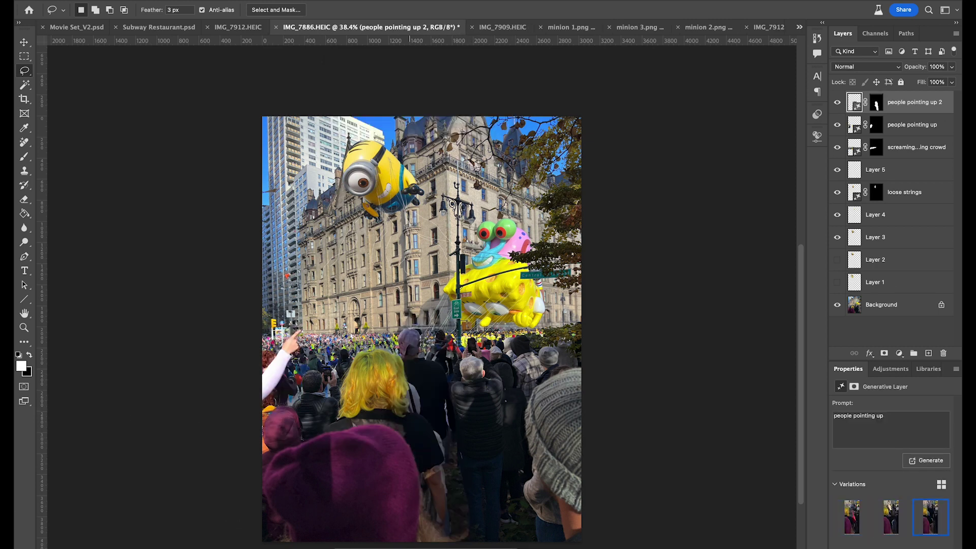
pyautogui.click(367, 548)
# - Paint black on the mask of the "people pointing up 2" layer around the raised hand
pyautogui.click(877, 105)
pyautogui.press('b')
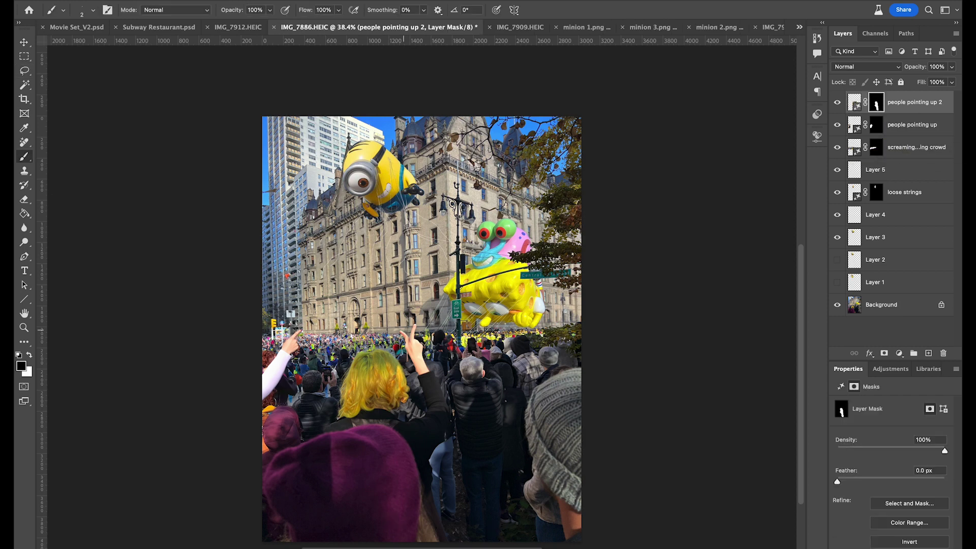
pyautogui.click(92, 10)
pyautogui.moveTo(402, 331); pyautogui.dragTo(398, 333)
# - Duplicate all layers down to the background and merge the copies into one layer
pyautogui.keyDown('shift'); pyautogui.click(909, 306); pyautogui.keyUp('shift')
pyautogui.press('super+j')
pyautogui.rightClick(909, 306)
pyautogui.click(874, 402)
# - Lasso the raised arm, copy it to a new layer, rotate it about -10° and move it slightly
pyautogui.click(27, 69)
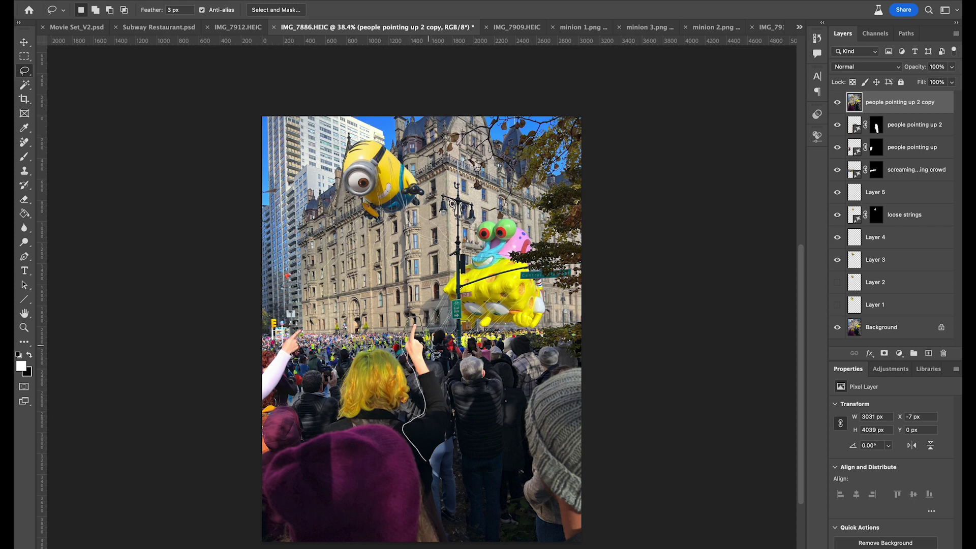
pyautogui.hotkey('ctrl', 'j')
pyautogui.hotkey('ctrl', 't')
pyautogui.moveTo(428, 379); pyautogui.dragTo(431, 386)
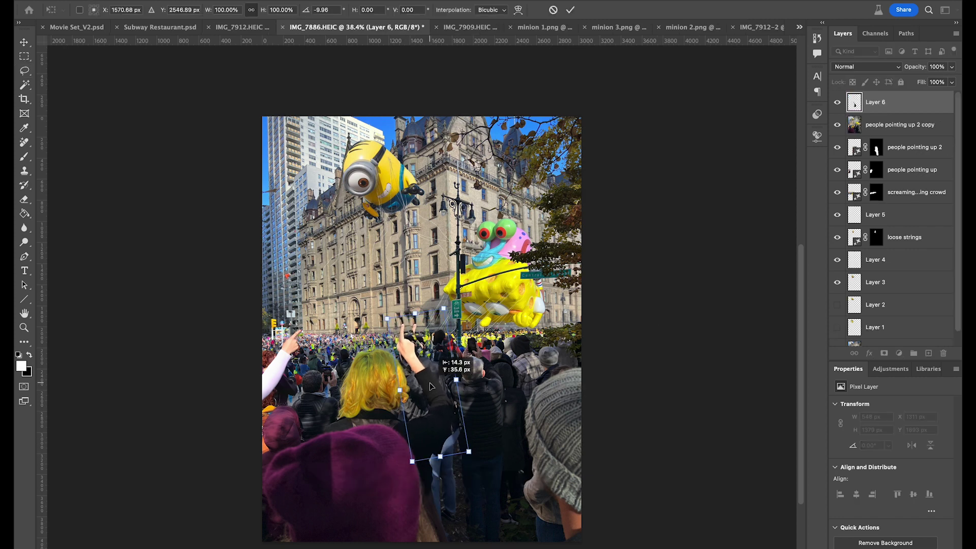
pyautogui.press('Return')
# - Hide the merged copy and the "people pointing up 2" layer, and rotate and shift the copied arm closer to the yellow-haired spectator
pyautogui.click(837, 125)
pyautogui.press('super+t')
pyautogui.moveTo(490, 350); pyautogui.dragTo(487, 343)
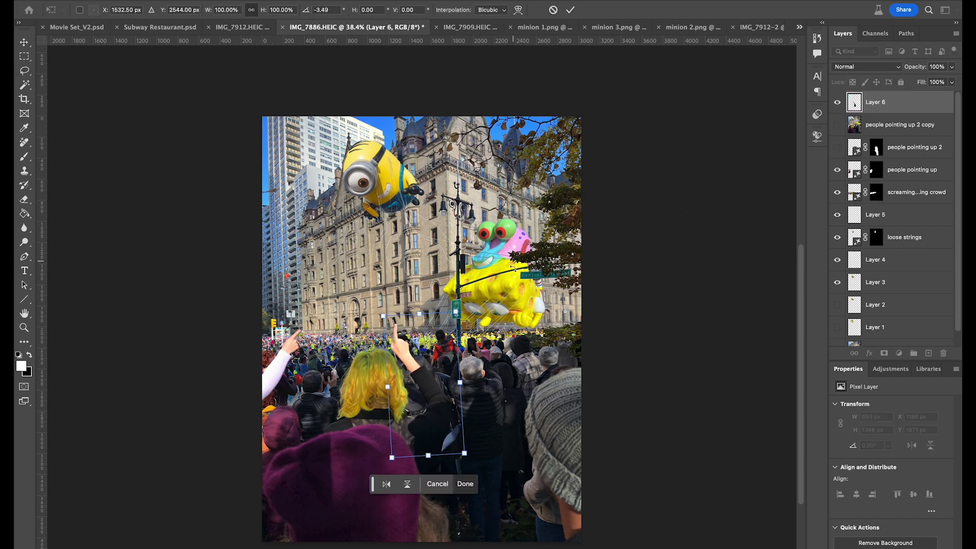
pyautogui.moveTo(458, 381); pyautogui.dragTo(446, 375)
pyautogui.press('Return')
# - Select the hand and sleeve on Layer 6 with the Magic Wand at tolerance 35, and delete everything outside the selection
pyautogui.click(27, 85)
pyautogui.click(391, 342)
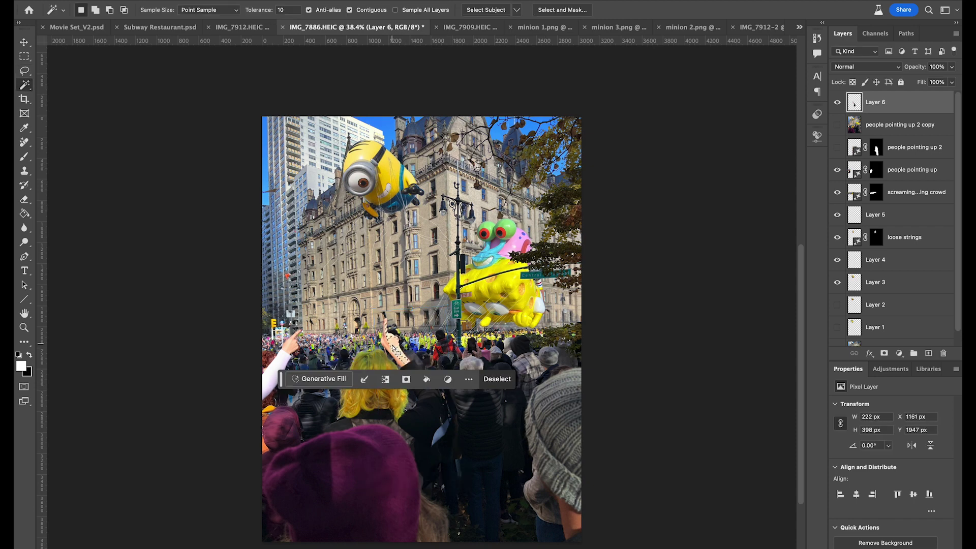
pyautogui.doubleClick(281, 10)
pyautogui.write('35')
pyautogui.keyDown('shift'); pyautogui.click(392, 344); pyautogui.keyUp('shift')
pyautogui.keyDown('shift'); pyautogui.click(399, 354); pyautogui.keyUp('shift')
pyautogui.keyDown('shift'); pyautogui.click(414, 367); pyautogui.keyUp('shift')
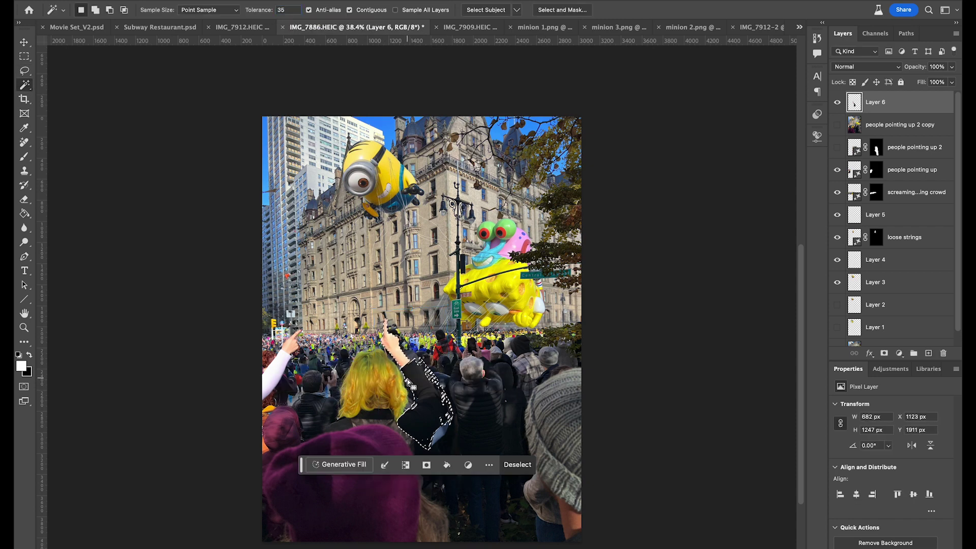
pyautogui.press('super+shift+i')
pyautogui.press('Delete')
pyautogui.press('super+d')
# - Erase the leftover fringe along the outer edge of the sleeve with a 73 px eraser
pyautogui.click(24, 199)
pyautogui.click(93, 10)
pyautogui.moveTo(106, 45); pyautogui.dragTo(101, 45)
pyautogui.moveTo(419, 357); pyautogui.dragTo(447, 420)
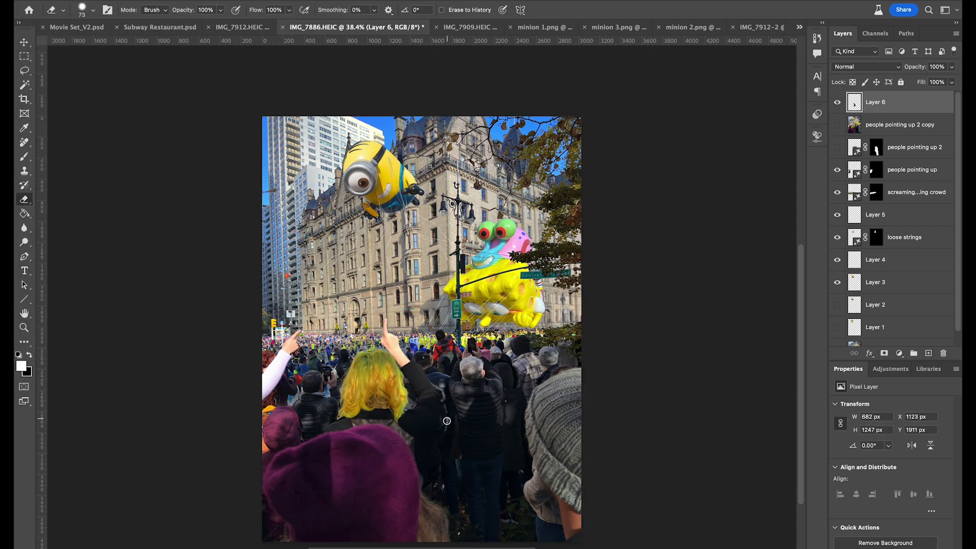
# - Try generating "people screaming" in a lassoed area beside the raised arm and compare the variations
pyautogui.click(24, 70)
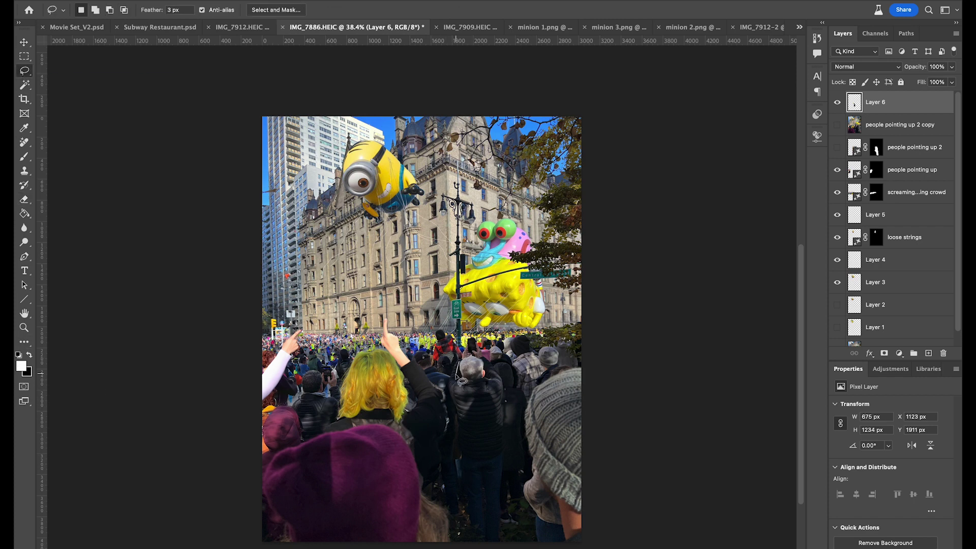
pyautogui.moveTo(437, 347); pyautogui.dragTo(458, 360)
pyautogui.click(351, 410)
pyautogui.write('people screaming')
pyautogui.press('Return')
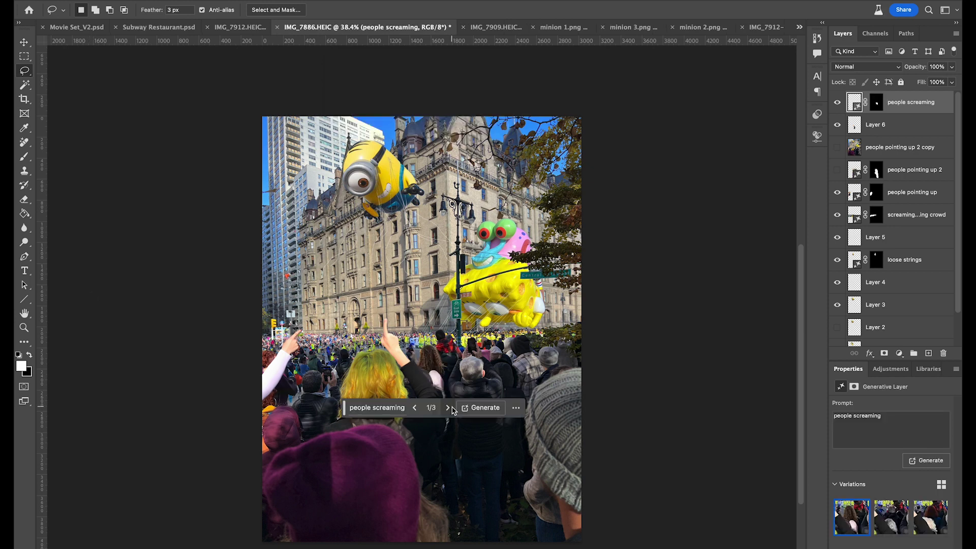
pyautogui.click(450, 408)
pyautogui.click(449, 408)
# - Try generating "screaming" in a new selection beside the raised arm, then delete both generated layers
pyautogui.moveTo(409, 355)
pyautogui.mouseDown()
pyautogui.moveTo(460, 378)
pyautogui.moveTo(412, 350)
pyautogui.mouseUp()
pyautogui.click(350, 427)
pyautogui.write('screaming')
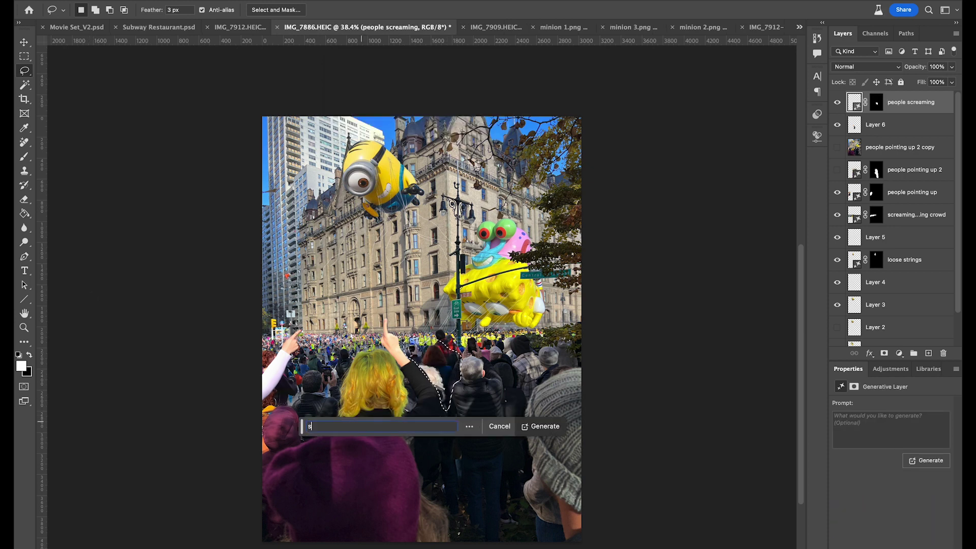
pyautogui.press('Return')
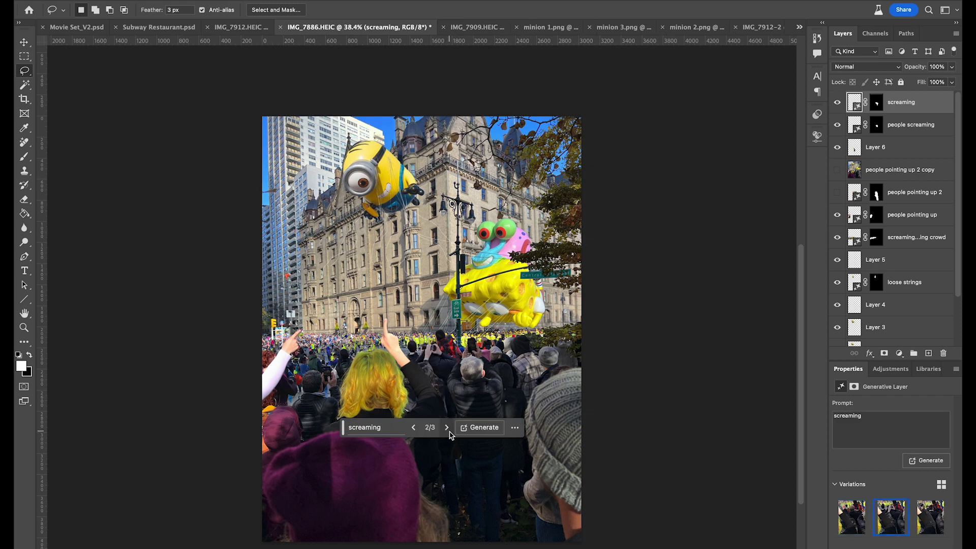
pyautogui.press('Delete')
pyautogui.click(837, 102)
pyautogui.press('Delete')
# - Lasso the grey-hatted spectator in the right foreground and fill the selection using Generative Fill with the prompt "screaming"
pyautogui.moveTo(555, 382)
pyautogui.mouseDown()
pyautogui.moveTo(581, 528)
pyautogui.moveTo(568, 377)
pyautogui.mouseUp()
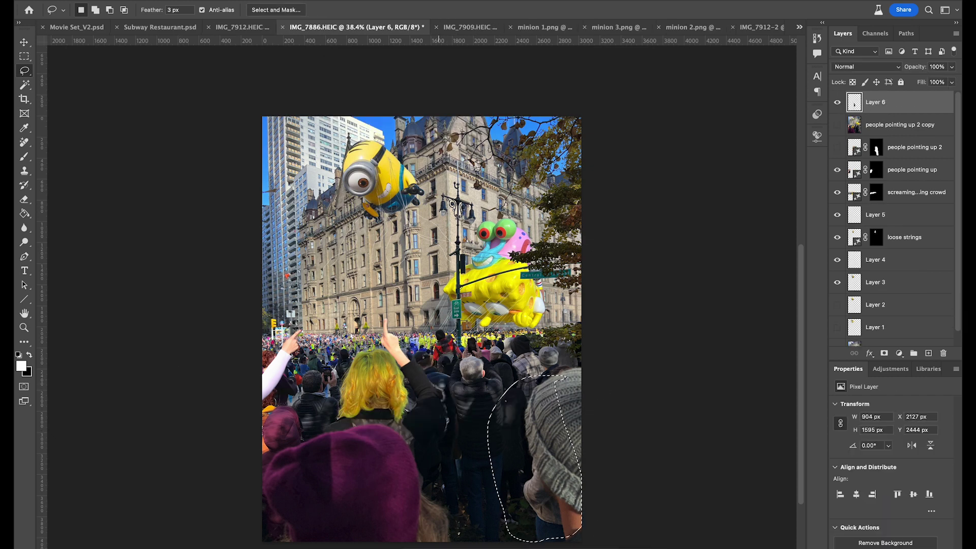
pyautogui.click(69, 345)
pyautogui.write('screaming')
pyautogui.press('Return')
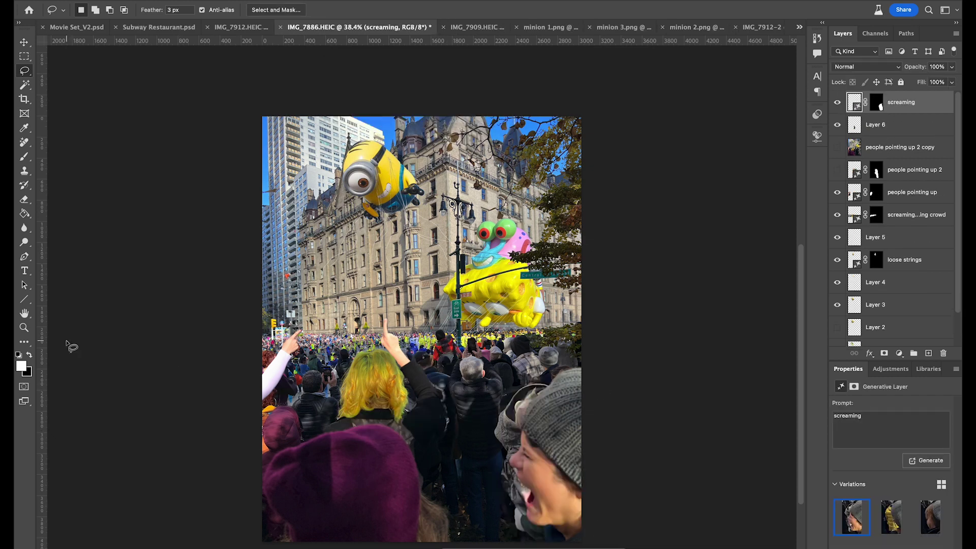
# - Try to hide the generated hood beside the screaming spectator by painting its layer mask with a 252 px brush, then undo it
pyautogui.click(851, 516)
pyautogui.click(876, 102)
pyautogui.press('b')
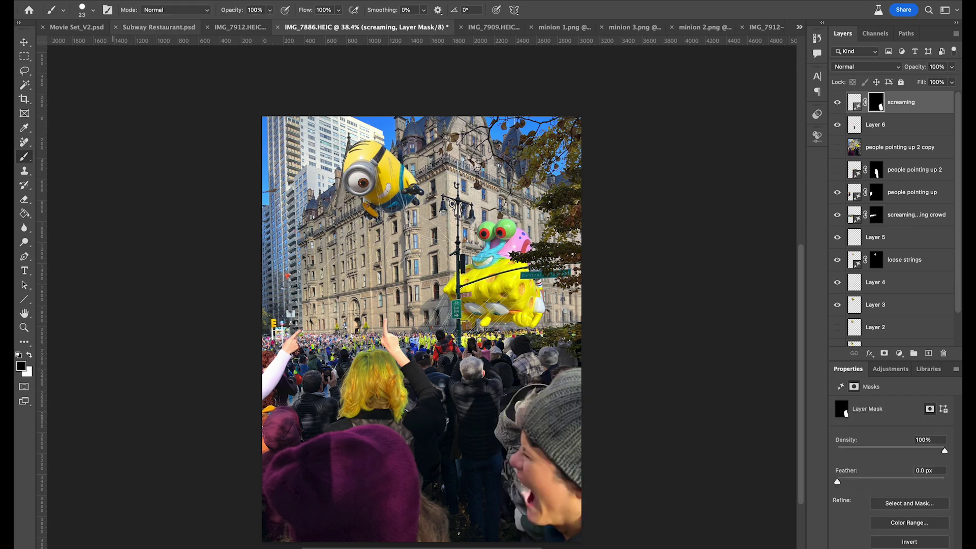
pyautogui.click(93, 10)
pyautogui.click(91, 156)
pyautogui.press('Return')
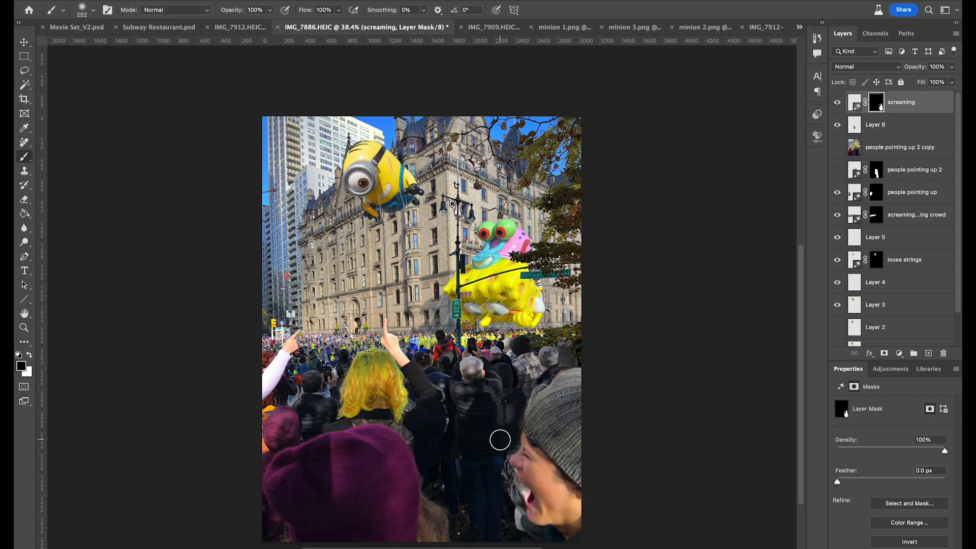
pyautogui.press('l')
pyautogui.press('super+z')
pyautogui.press('super+z')
pyautogui.press('super+z')
pyautogui.press('super+z')
pyautogui.press('super+z')
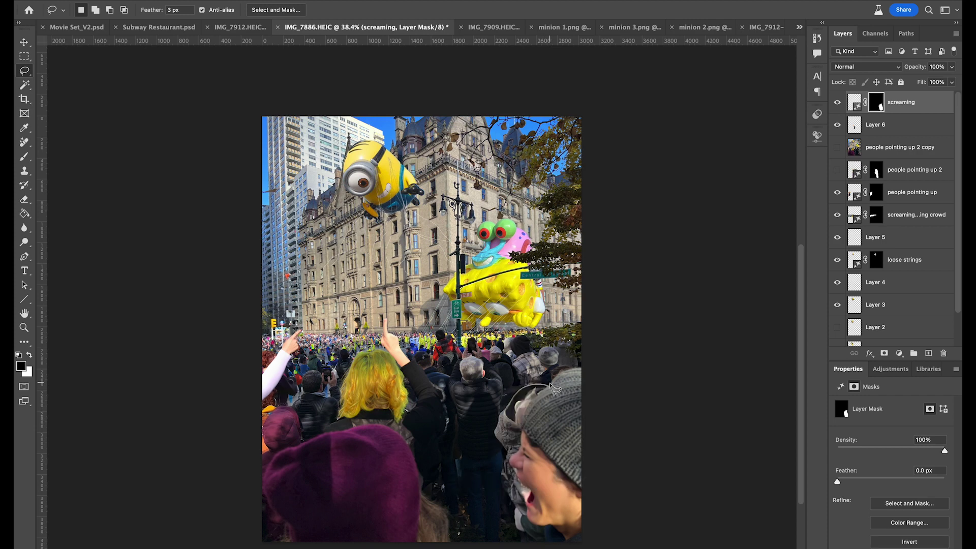
# - Try to delete a lassoed area beside the screaming spectator directly from the generative layer, then deselect
pyautogui.moveTo(513, 456); pyautogui.dragTo(549, 377)
pyautogui.click(854, 102)
pyautogui.press('Delete')
pyautogui.press('Return')
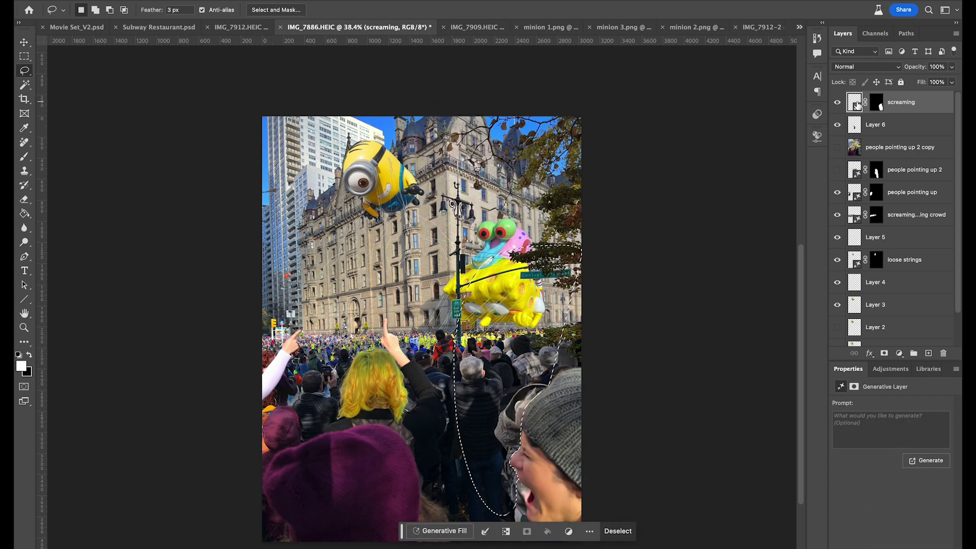
pyautogui.press('super+d')
# - Merge the screaming spectator's layer with a new blank layer, then delete the lassoed leftovers around the grey hat
pyautogui.click(928, 353)
pyautogui.keyDown('shift'); pyautogui.click(922, 133); pyautogui.keyUp('shift')
pyautogui.rightClick(923, 134)
pyautogui.click(879, 376)
pyautogui.moveTo(548, 384)
pyautogui.mouseDown()
pyautogui.moveTo(520, 431)
pyautogui.moveTo(546, 376)
pyautogui.moveTo(502, 363)
pyautogui.mouseUp()
pyautogui.press('Delete')
pyautogui.press('super+d')
pyautogui.press('Delete')
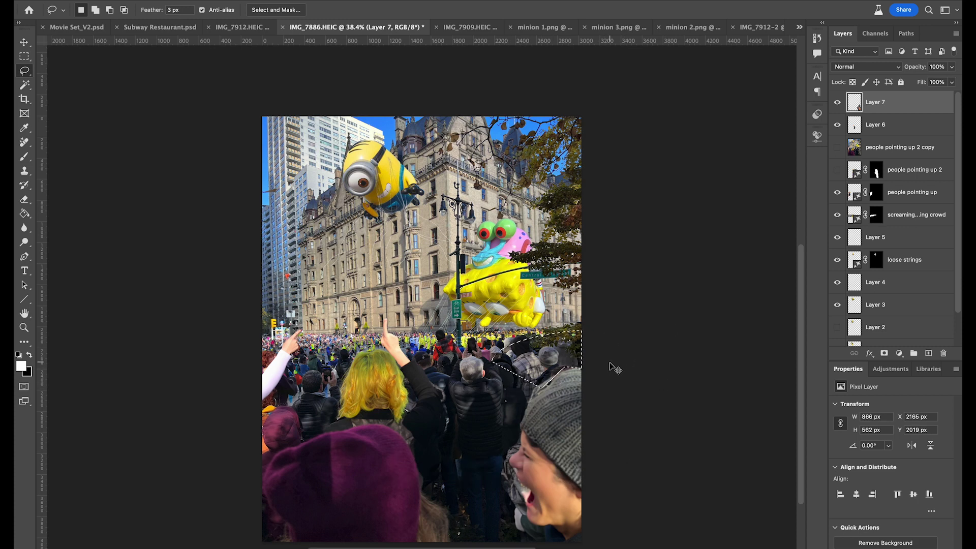
# - Lasso the upper edge of the grey hat, fill it using Generative Fill without a prompt and keep the third variation
pyautogui.press('super+d')
pyautogui.moveTo(585, 374); pyautogui.dragTo(579, 368)
pyautogui.click(662, 437)
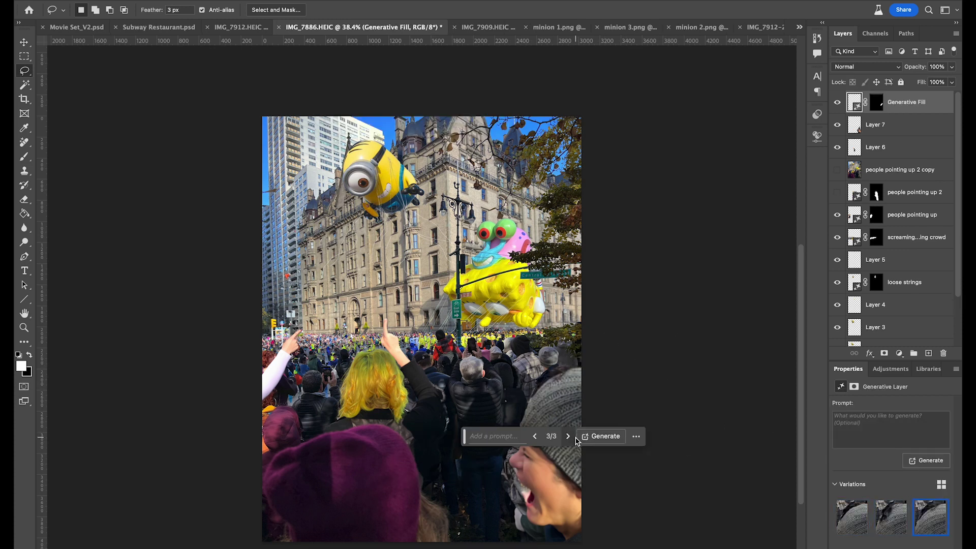
# - Try generating "person screaming" in a lassoed area over the purple-hatted spectator, then delete the generated layer
pyautogui.moveTo(391, 429)
pyautogui.mouseDown()
pyautogui.moveTo(318, 478)
pyautogui.moveTo(371, 399)
pyautogui.mouseUp()
pyautogui.write('person screaming')
pyautogui.press('Return')
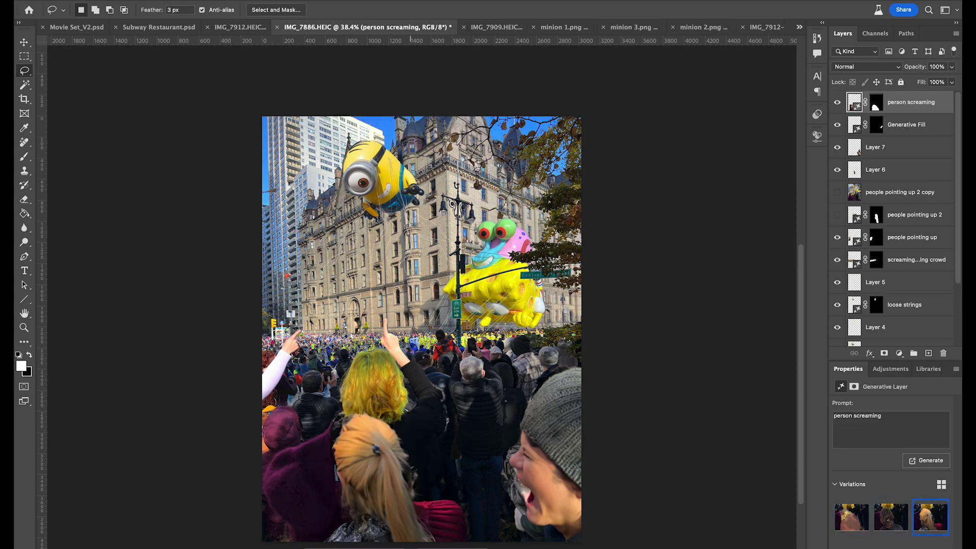
pyautogui.press('Delete')
# - Merge the hat fill with the screaming spectator's layer and place a mirrored copy over the purple-hatted spectator
pyautogui.keyDown('shift'); pyautogui.click(911, 130); pyautogui.keyUp('shift')
pyautogui.press('super+e')
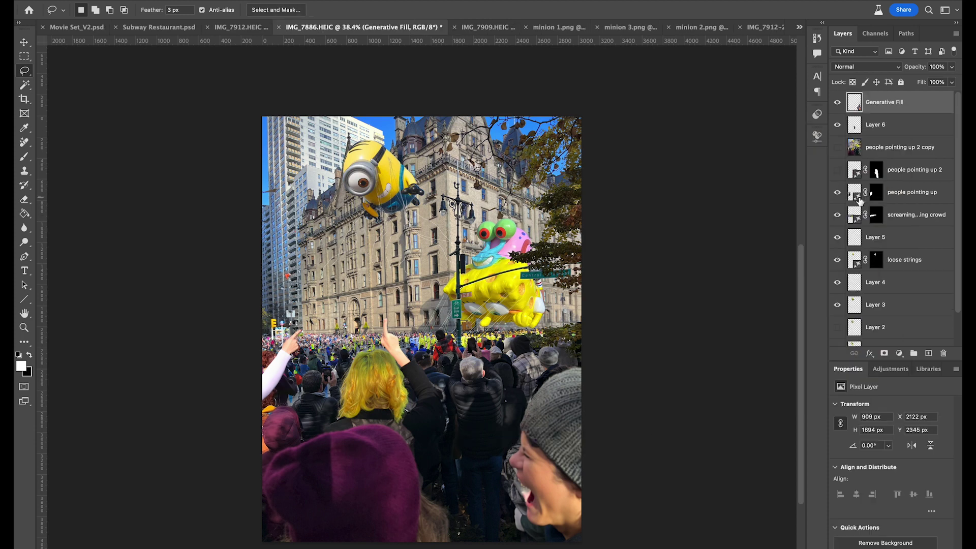
pyautogui.press('super+j')
pyautogui.press('super+t')
pyautogui.moveTo(534, 453); pyautogui.dragTo(407, 471)
pyautogui.moveTo(474, 372); pyautogui.dragTo(469, 369)
pyautogui.press('Return')
# - Lasso the leftover strip in front of the mirrored screaming face, delete it and deselect
pyautogui.press('l')
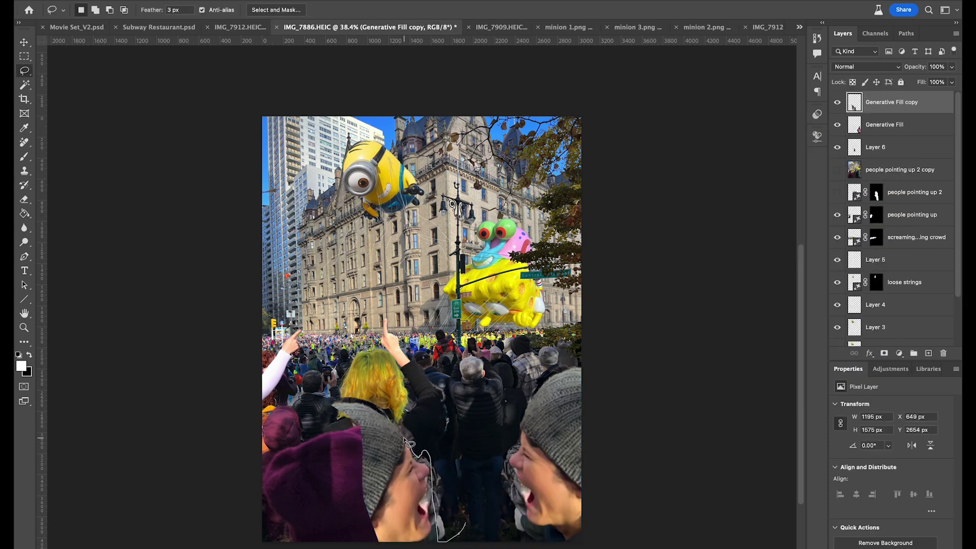
pyautogui.moveTo(404, 439); pyautogui.dragTo(464, 498)
pyautogui.press('Delete')
pyautogui.press('super+d')
# - Try generating "person screaming" in a lassoed area over the mirrored spectator, compare further variations, then undo the fill
pyautogui.moveTo(429, 457)
pyautogui.mouseDown()
pyautogui.moveTo(295, 528)
pyautogui.moveTo(430, 460)
pyautogui.mouseUp()
pyautogui.click(293, 548)
pyautogui.write('person screaming')
pyautogui.press('Return')
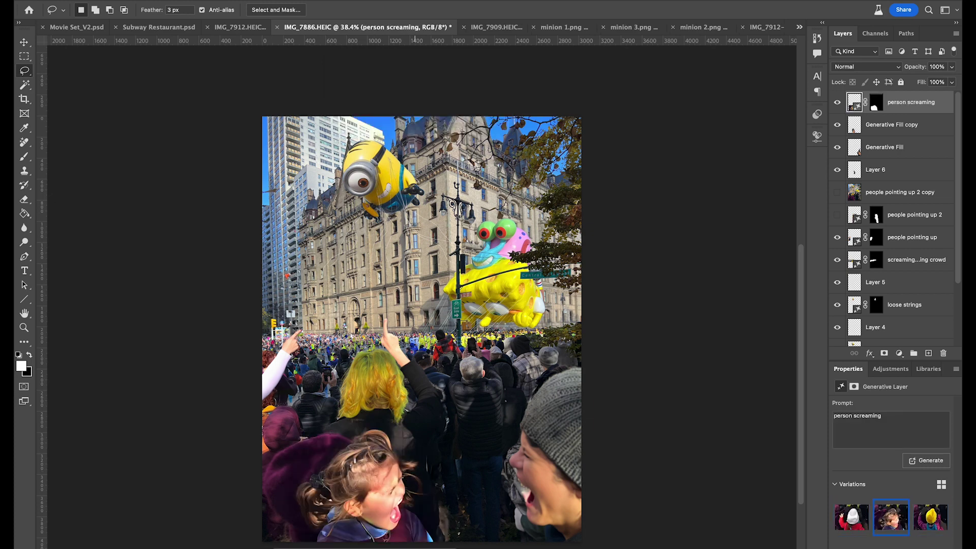
pyautogui.click(926, 460)
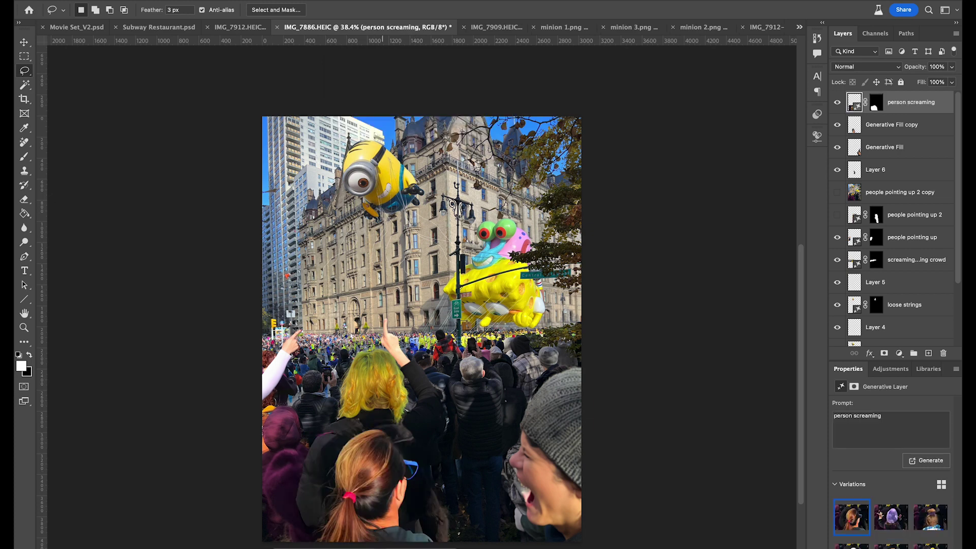
pyautogui.click(891, 517)
pyautogui.click(930, 517)
pyautogui.press('super+z')
pyautogui.press('super+z')
pyautogui.press('super+z')
# - Try generating "person screaming" in another lassoed area around the mirrored face, then undo it
pyautogui.moveTo(458, 533)
pyautogui.mouseDown()
pyautogui.moveTo(252, 544)
pyautogui.moveTo(419, 548)
pyautogui.mouseUp()
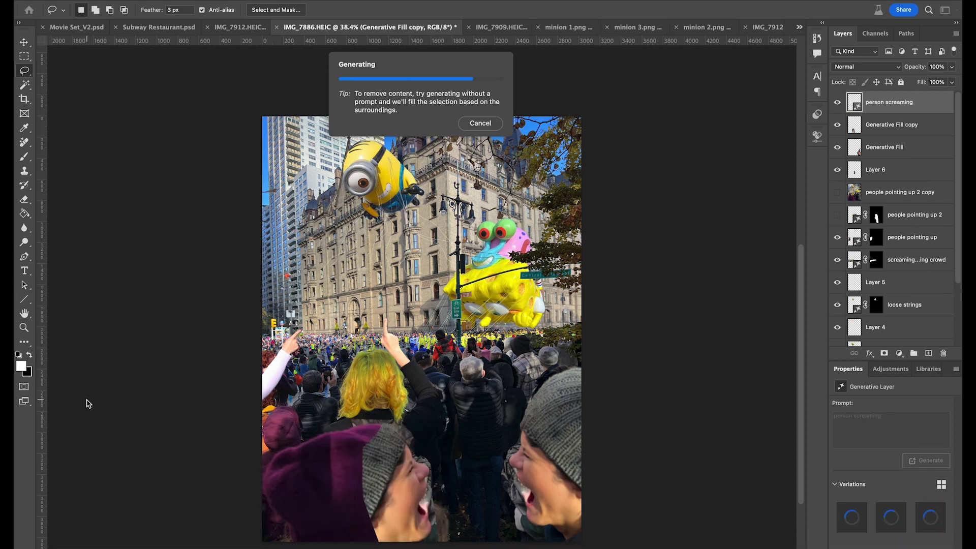
pyautogui.hotkey('ctrl', 'z')
pyautogui.hotkey('ctrl', 'z')
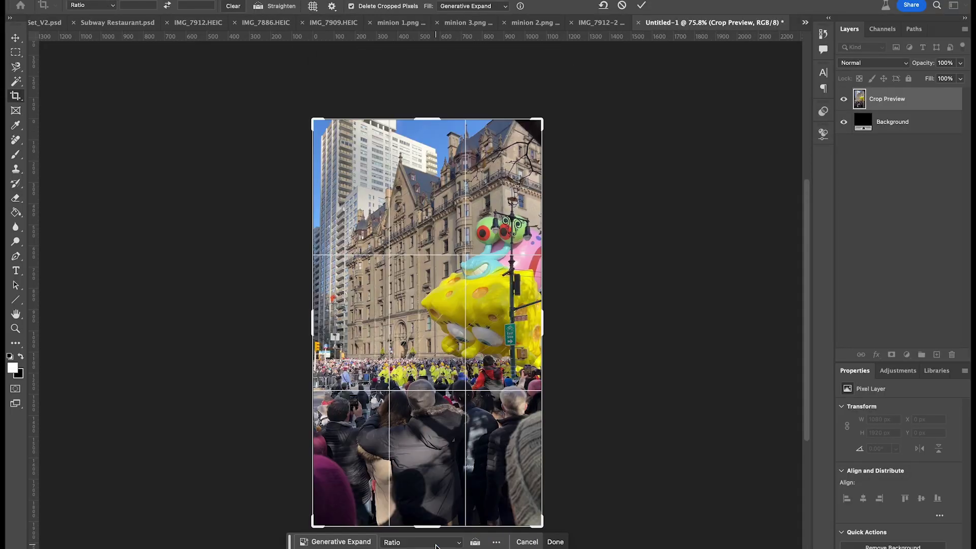
# - Set the crop to W x H x Resolution and extend the parade photo upward above the buildings with Generative Expand
pyautogui.click(402, 542)
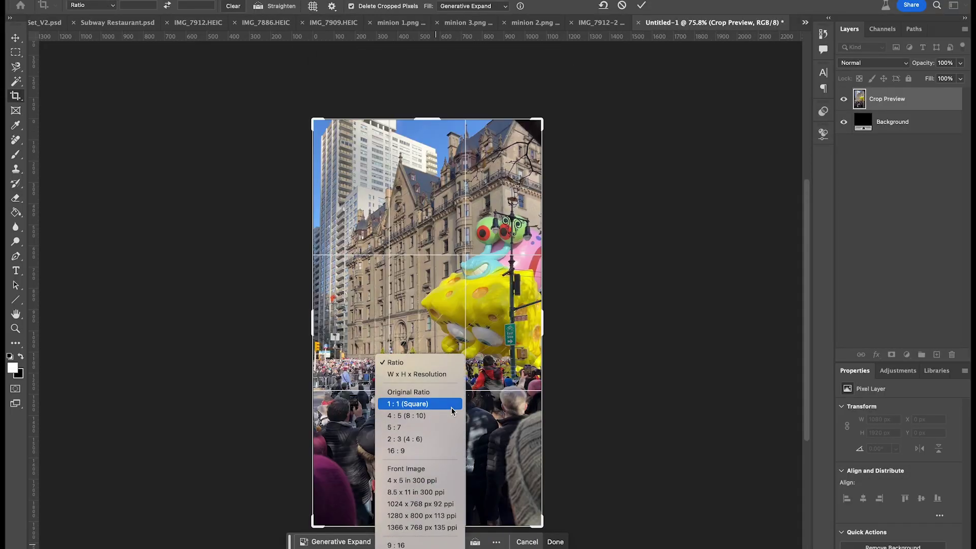
pyautogui.click(411, 374)
pyautogui.moveTo(425, 120); pyautogui.dragTo(423, 43)
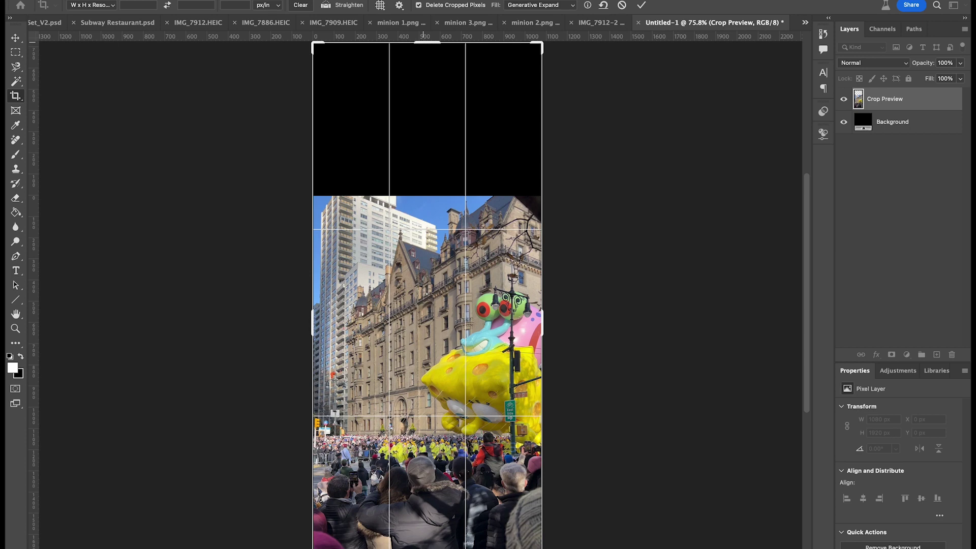
pyautogui.press('Return')
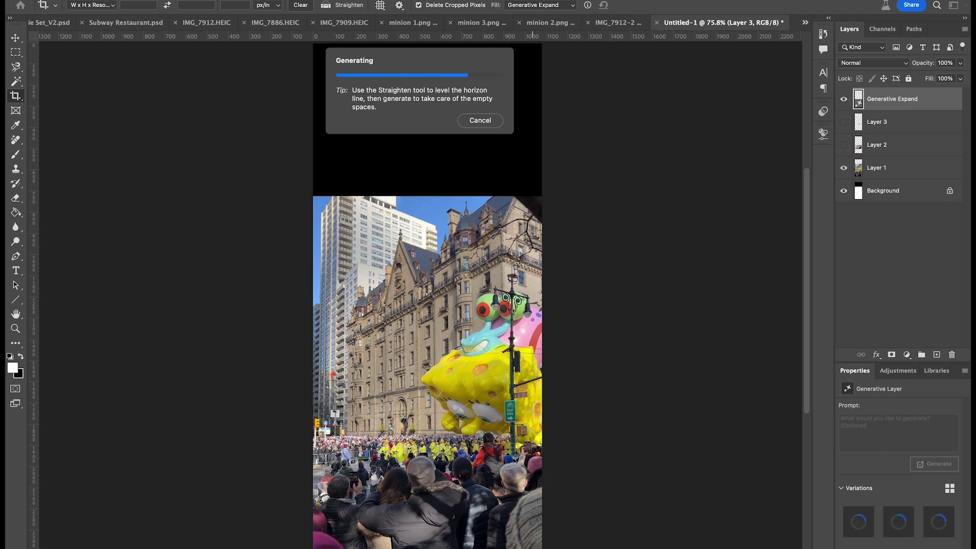
# - Compare the generated variations of the expanded sky and roof, and keep the third one
pyautogui.click(442, 217)
pyautogui.click(443, 217)
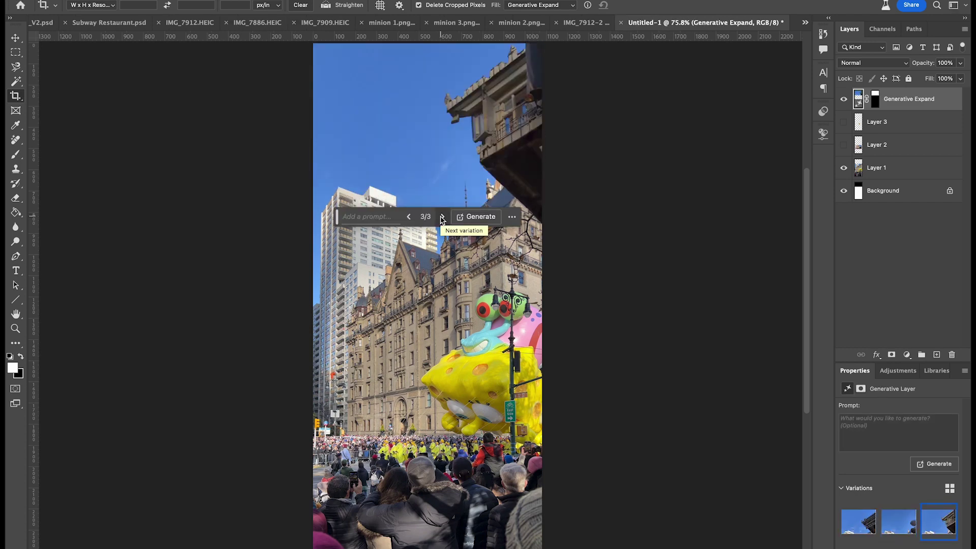
pyautogui.click(442, 219)
pyautogui.click(443, 218)
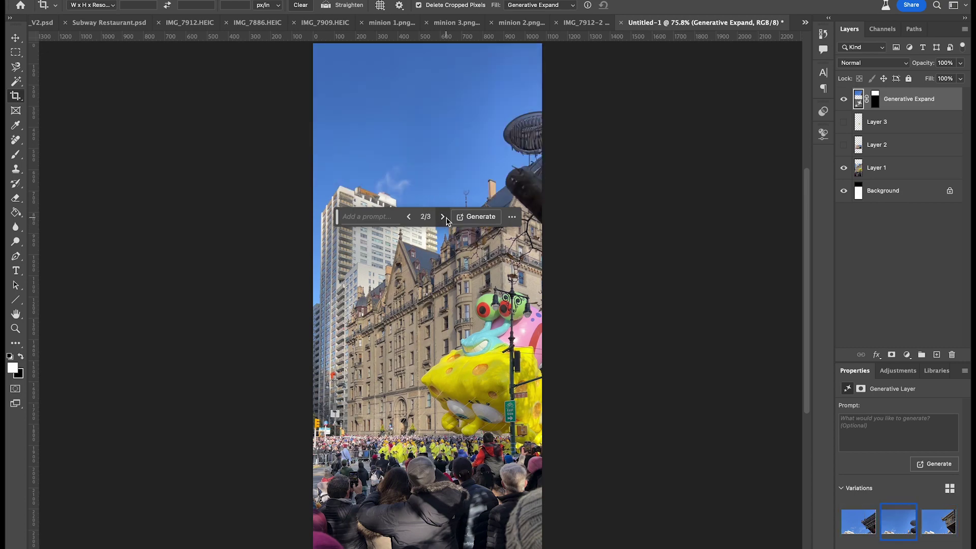
pyautogui.click(444, 219)
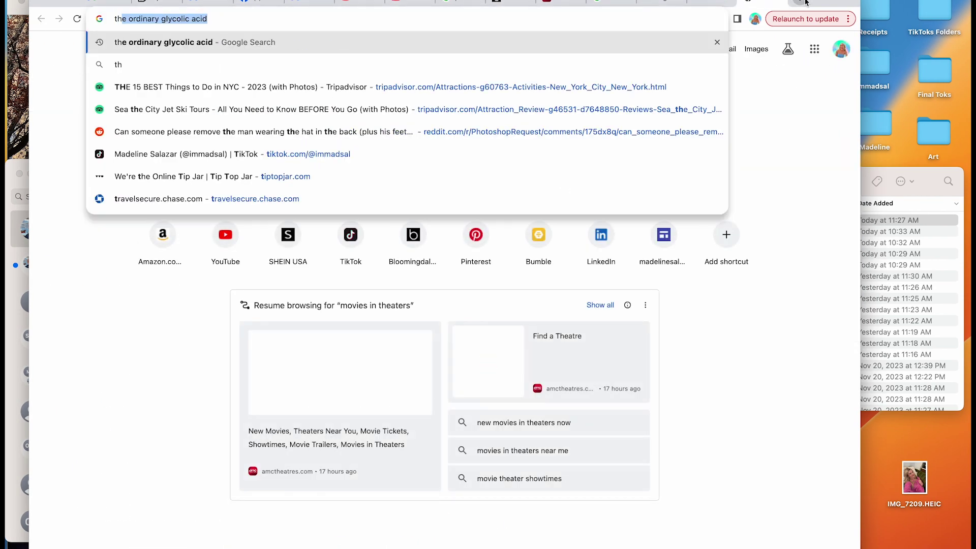
# - Switch to the browser, search Google Images for "the dakota" and examine the shape of the building's roofline
pyautogui.write('e dakota')
pyautogui.press('Return')
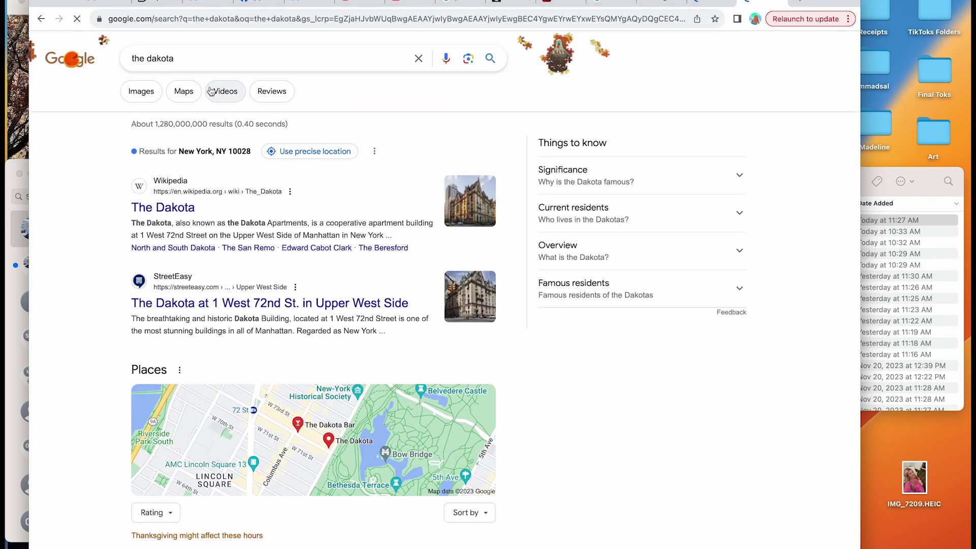
pyautogui.click(139, 95)
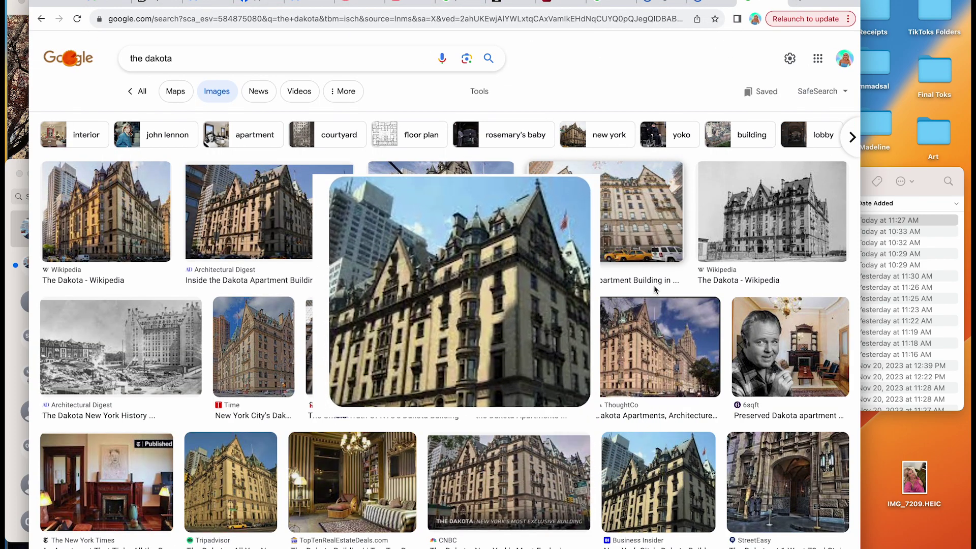
pyautogui.scroll(-3, 655, 288)
pyautogui.scroll(-2, 655, 291)
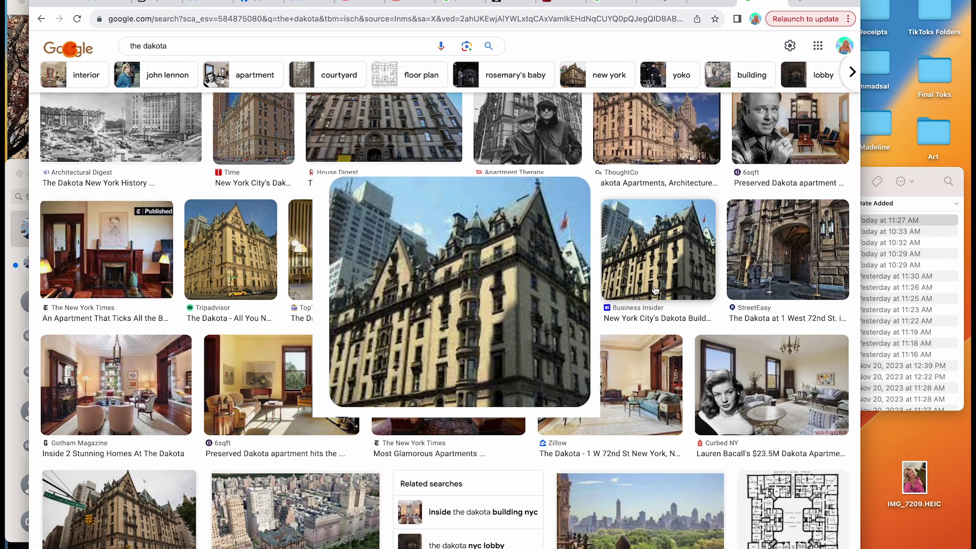
pyautogui.scroll(5, 655, 290)
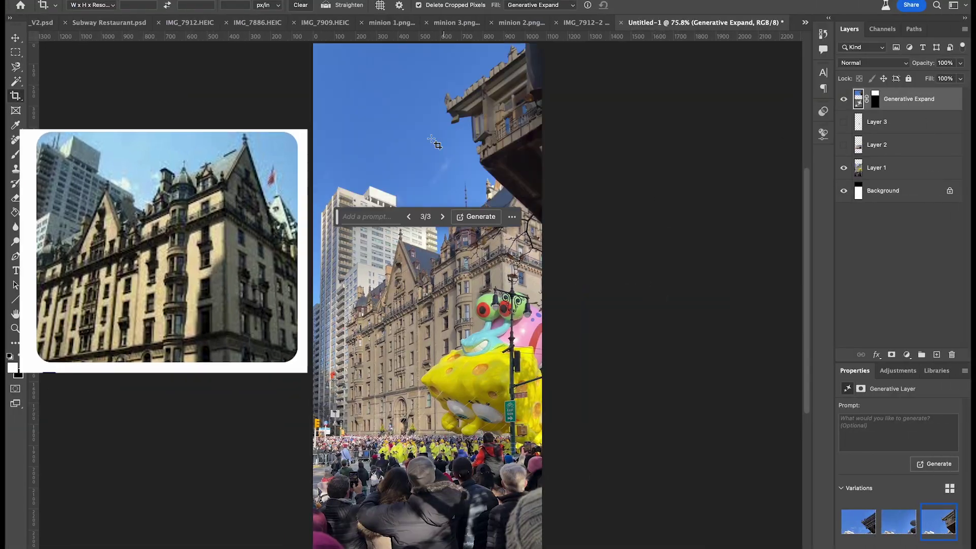
# - Lasso the false overhanging roof in the upper sky, fill it using Generative Fill with the prompt "remove" and keep the third variation
pyautogui.click(16, 53)
pyautogui.click(16, 67)
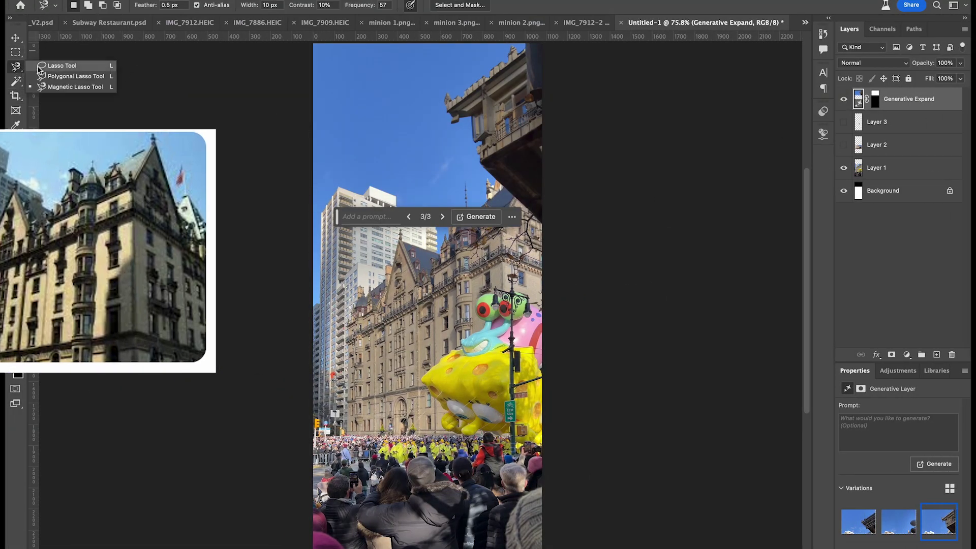
pyautogui.click(60, 66)
pyautogui.moveTo(560, 230); pyautogui.dragTo(559, 230)
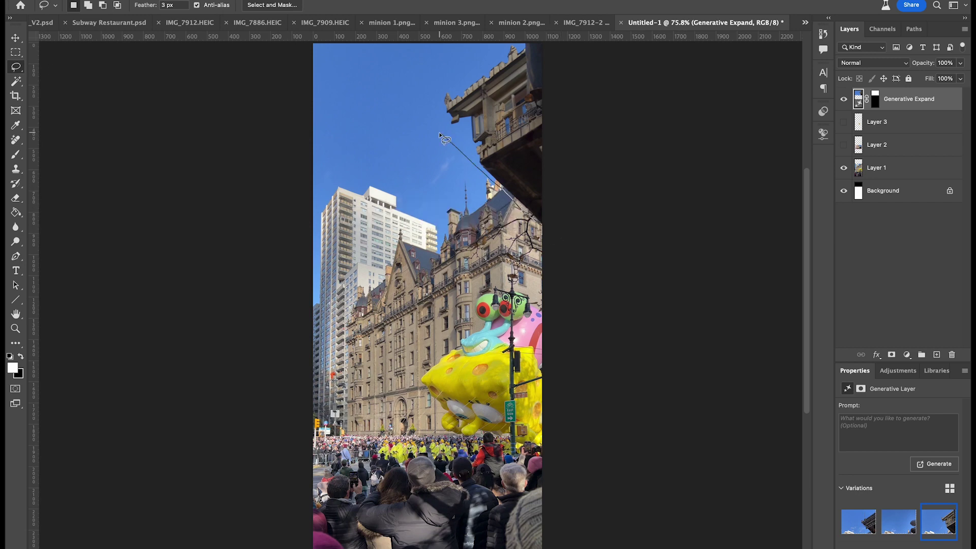
pyautogui.moveTo(440, 135); pyautogui.dragTo(559, 227)
pyautogui.click(395, 241)
pyautogui.write('remove')
pyautogui.press('Return')
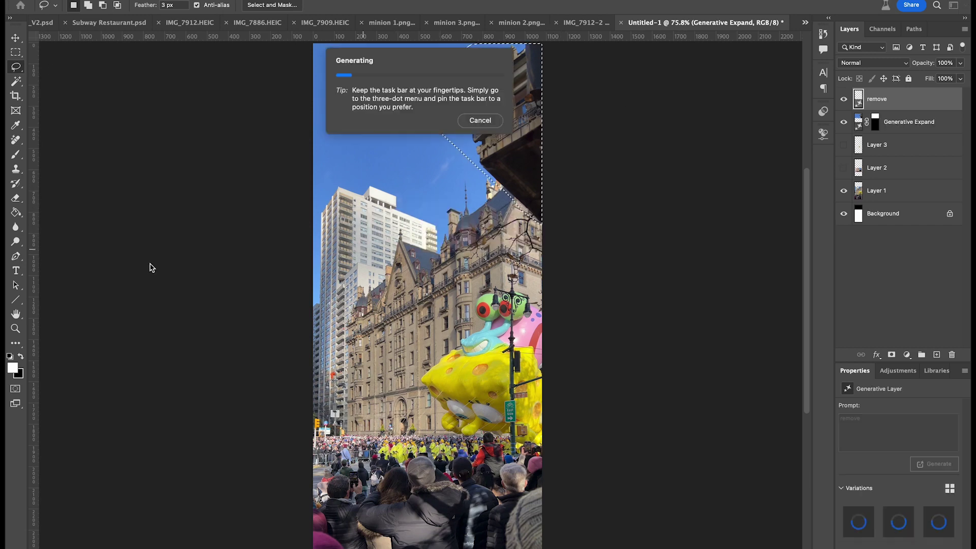
pyautogui.click(499, 245)
pyautogui.click(498, 245)
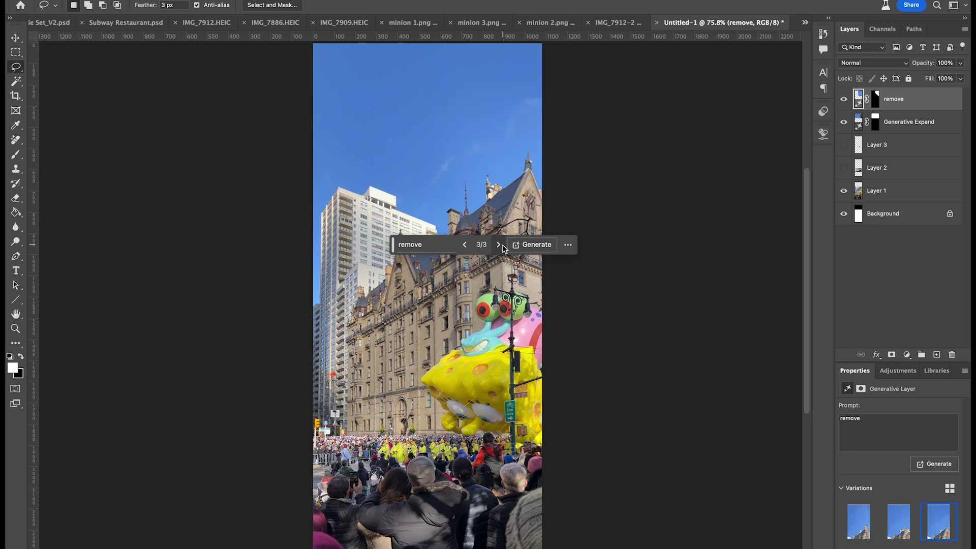
# - Crop the foreground crowd off the lower end of the expanded photo
pyautogui.click(16, 96)
pyautogui.scroll(-5, 427, 488)
pyautogui.moveTo(435, 505); pyautogui.dragTo(437, 424)
pyautogui.scroll(5, 458, 417)
pyautogui.press('Return')
pyautogui.scroll(2, 654, 397)
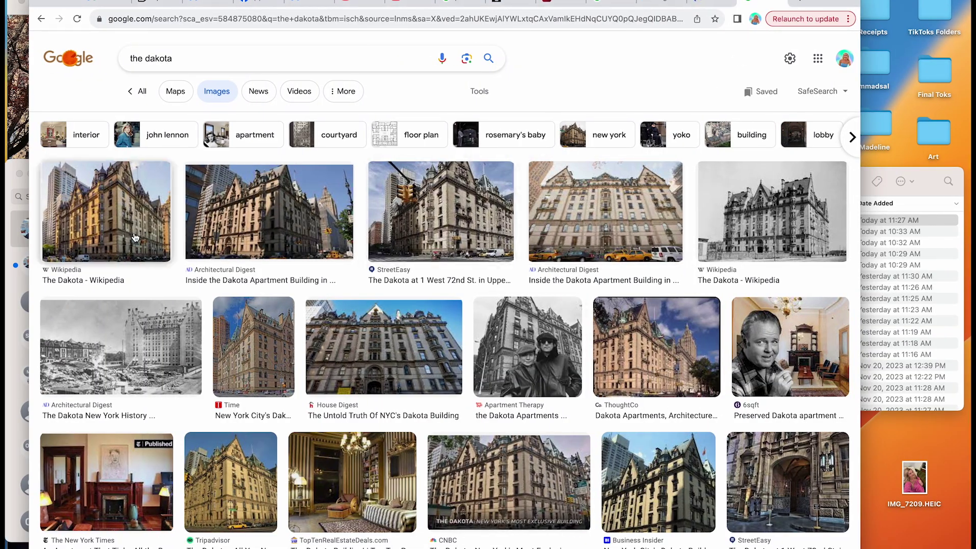
# - Check the Tripadvisor photo of the Dakota, then fill the lassoed false chimney on the roof using Generative Fill with the prompt "remove"
pyautogui.click(231, 481)
pyautogui.scroll(3, 435, 294)
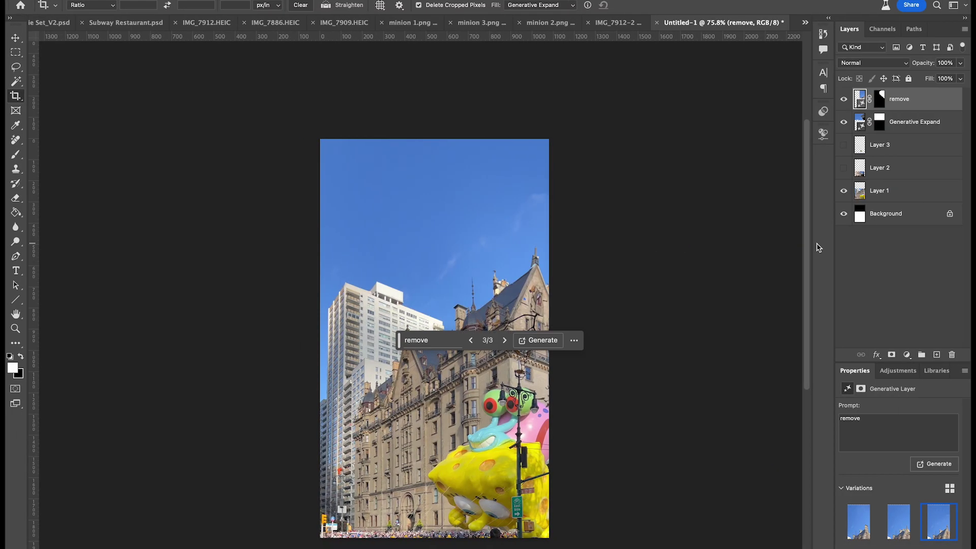
pyautogui.press('l')
pyautogui.moveTo(516, 263); pyautogui.dragTo(514, 277)
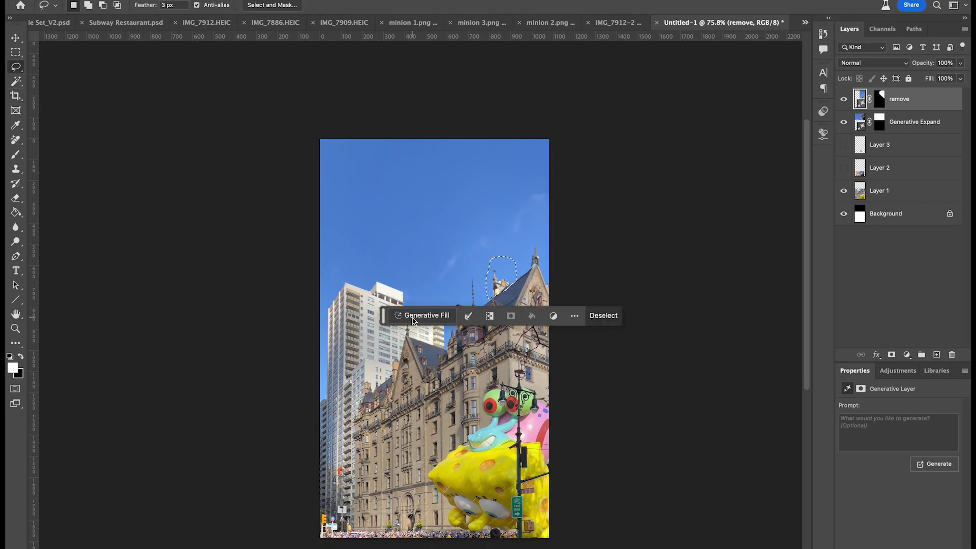
pyautogui.click(403, 316)
pyautogui.write('remove')
pyautogui.press('Return')
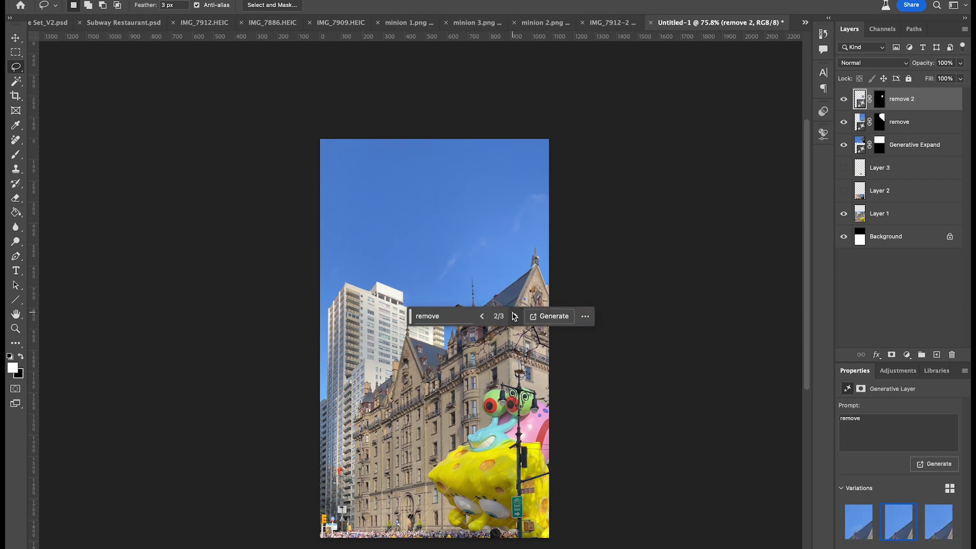
# - Lasso the branches at the building's outer edge, fill them using Generative Fill with the prompt "leaves" and keep the second variation
pyautogui.moveTo(554, 297); pyautogui.dragTo(552, 298)
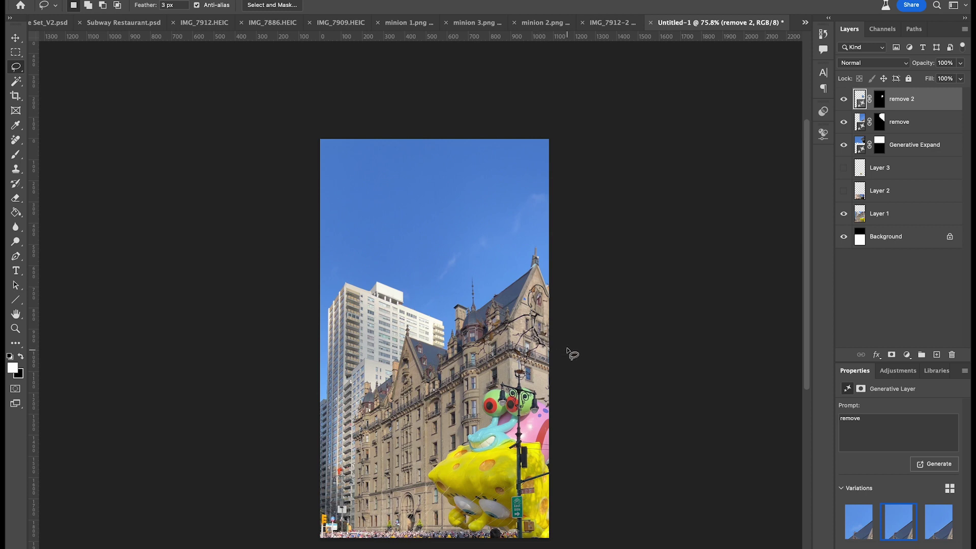
pyautogui.moveTo(567, 351); pyautogui.dragTo(556, 305)
pyautogui.click(461, 367)
pyautogui.write('leaves')
pyautogui.press('Return')
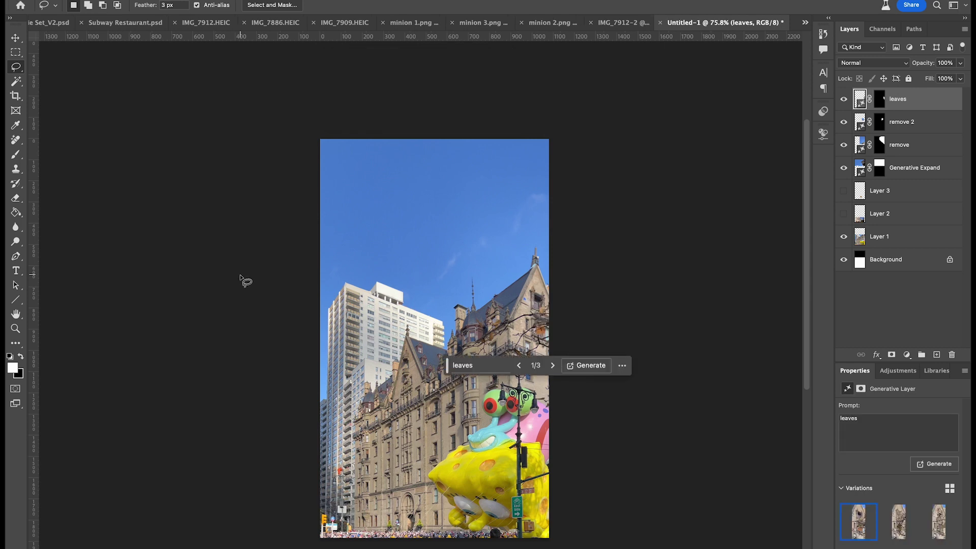
pyautogui.click(553, 366)
pyautogui.click(552, 367)
pyautogui.click(518, 366)
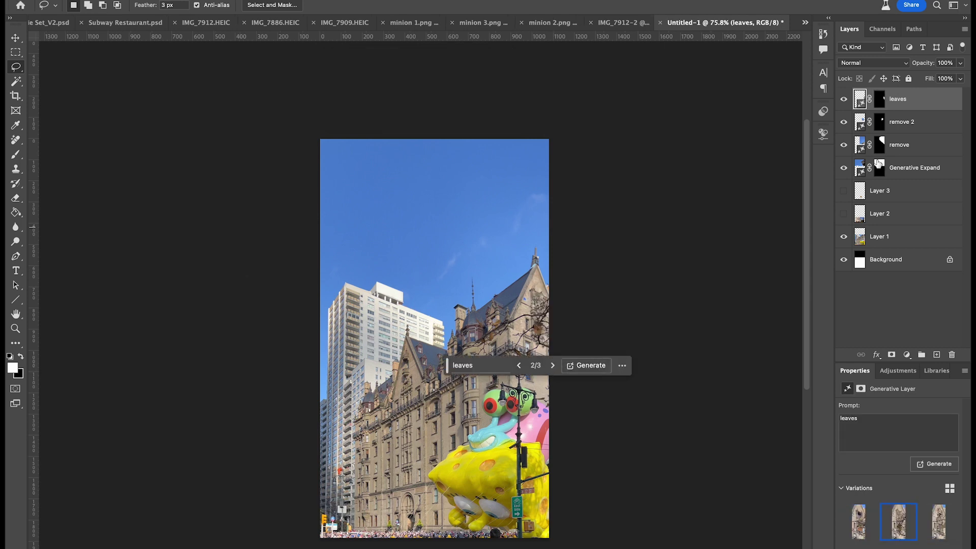
# - Add an empty layer, move the minion's Layer 3 to the top of the stack and make it visible
pyautogui.click(936, 354)
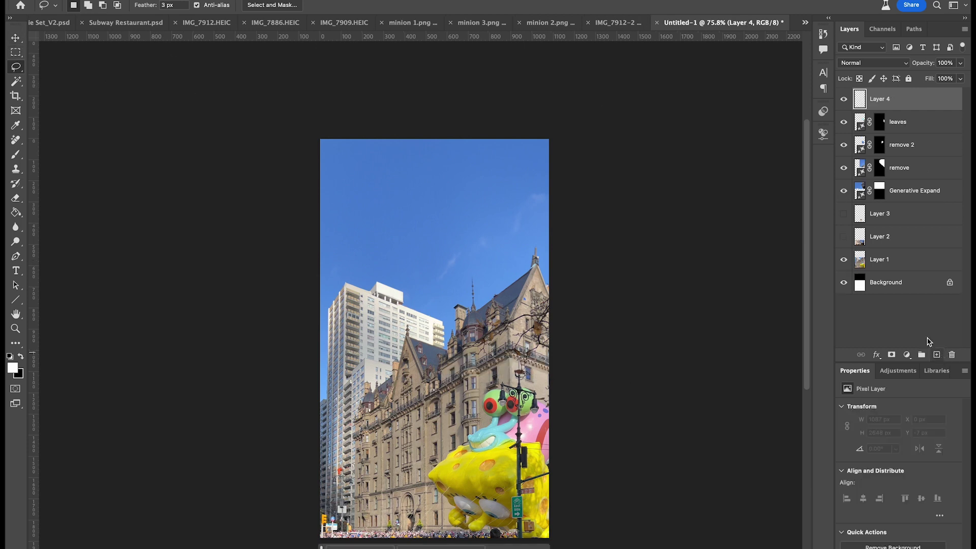
pyautogui.moveTo(909, 223); pyautogui.dragTo(912, 101)
pyautogui.click(844, 99)
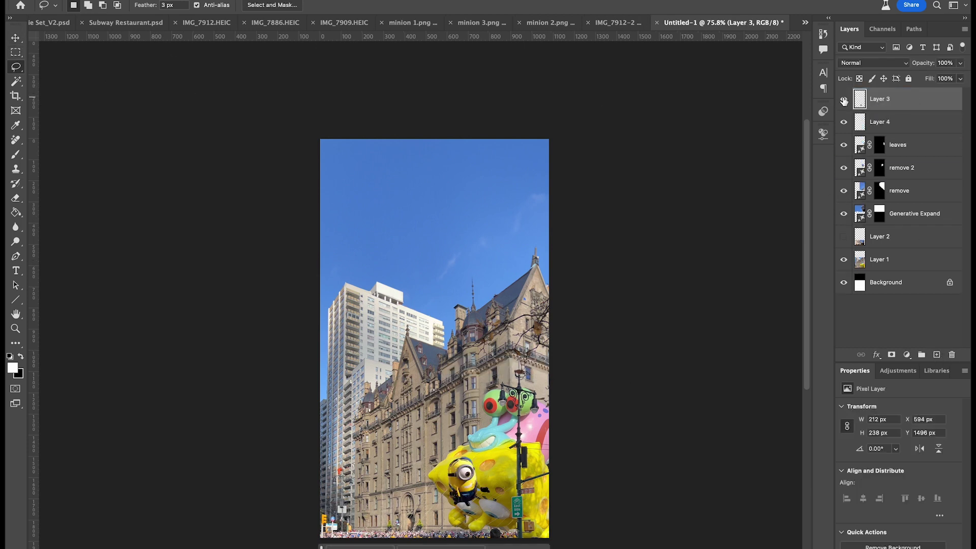
# - Transform the minion at 102.75% scale, placing it in the open sky above the Dakota's roof and rotating it about 47.5° counter-clockwise
pyautogui.hotkey('ctrl', 't')
pyautogui.moveTo(472, 476); pyautogui.dragTo(474, 174)
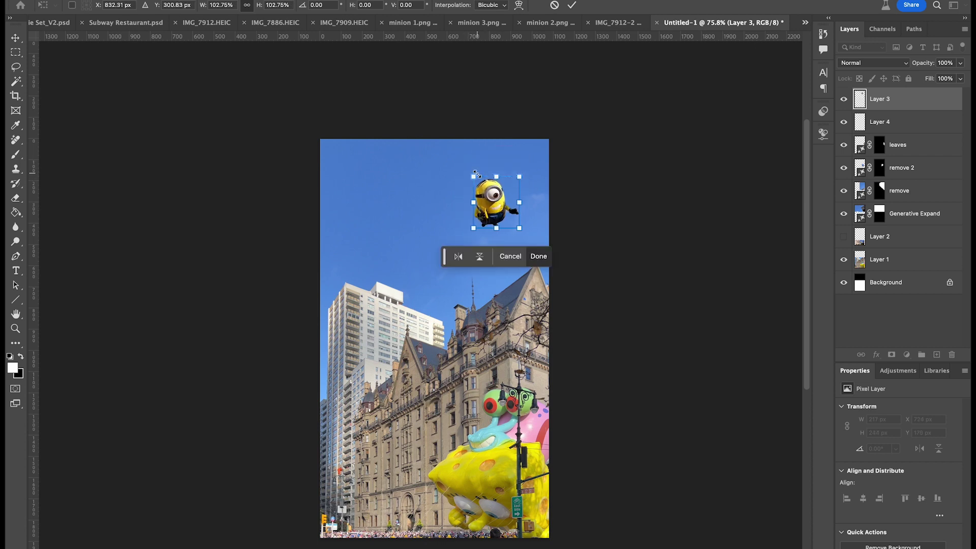
pyautogui.moveTo(533, 155); pyautogui.dragTo(487, 137)
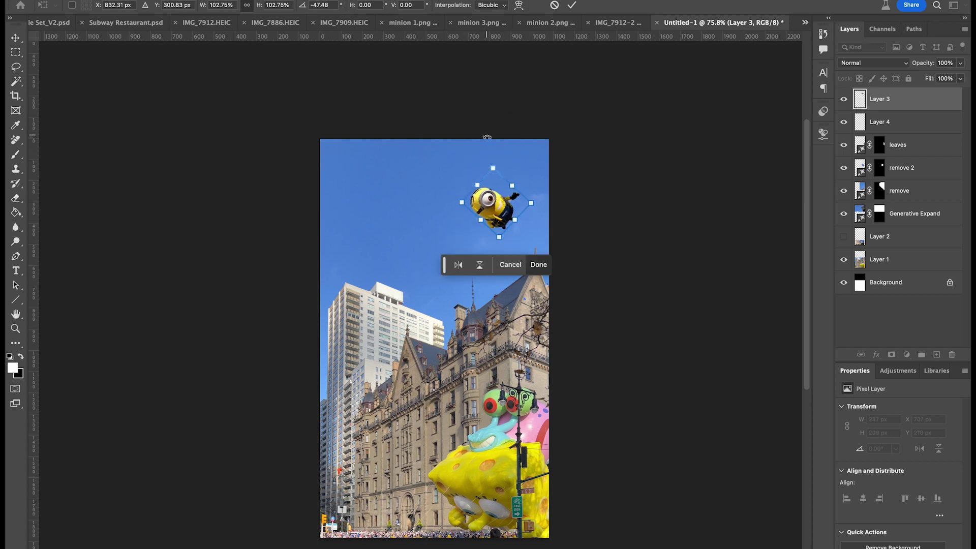
pyautogui.press('Return')
pyautogui.press('l')
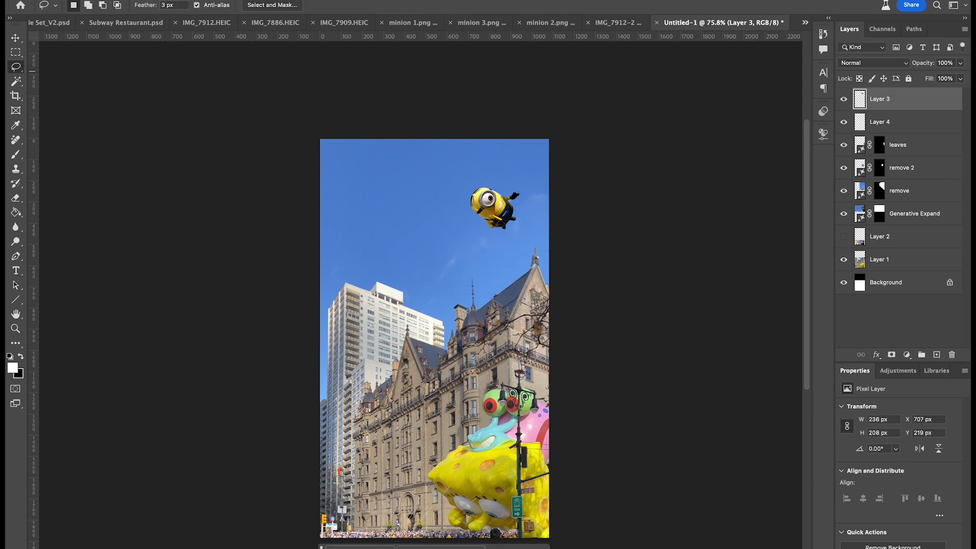
# - Adjust the minion with Hue/Saturation, setting Saturation to -10 and Lightness to +9
pyautogui.click(154, 0)
pyautogui.moveTo(174, 6)
pyautogui.click(366, 65)
pyautogui.moveTo(766, 172)
pyautogui.mouseDown()
pyautogui.moveTo(760, 146)
pyautogui.moveTo(771, 173)
pyautogui.mouseUp()
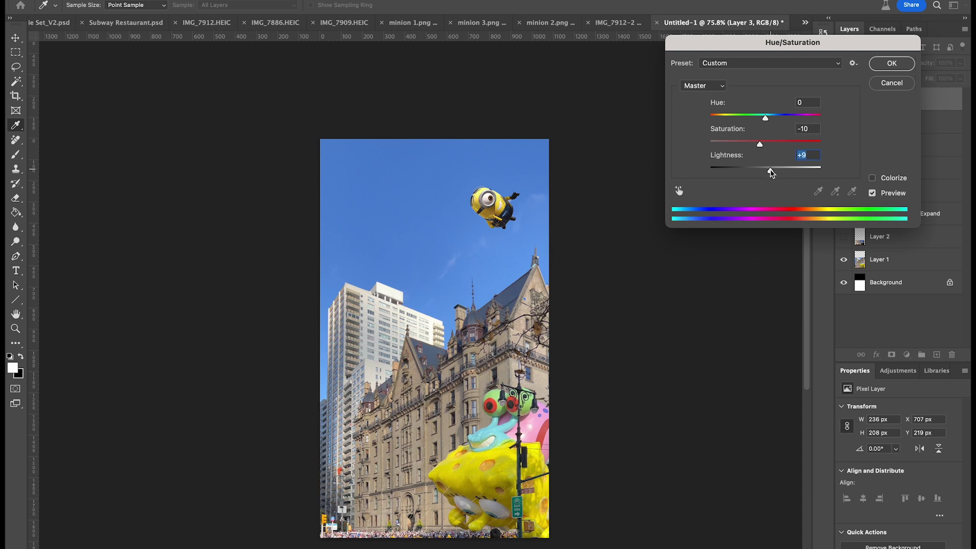
pyautogui.click(884, 62)
pyautogui.press('l')
# - Add a new layer above the minion and set up a Hard Round brush at 5 px for the balloon strings
pyautogui.click(937, 354)
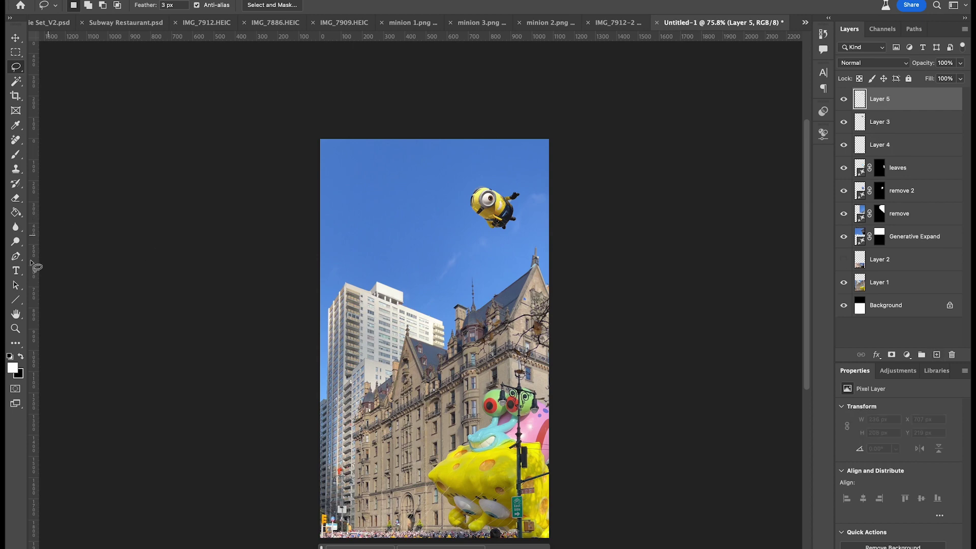
pyautogui.click(16, 154)
pyautogui.click(75, 6)
pyautogui.click(57, 184)
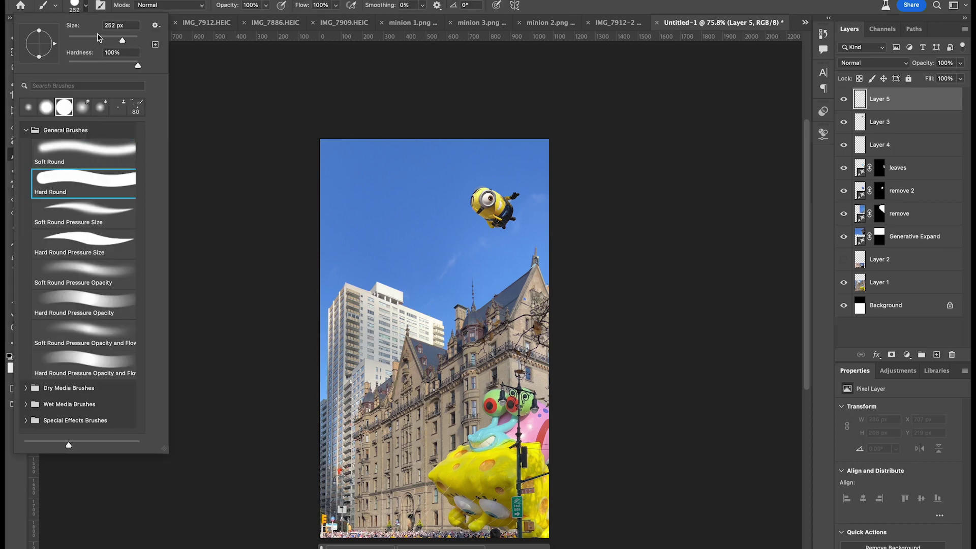
pyautogui.doubleClick(107, 25)
pyautogui.write('5')
pyautogui.press('Return')
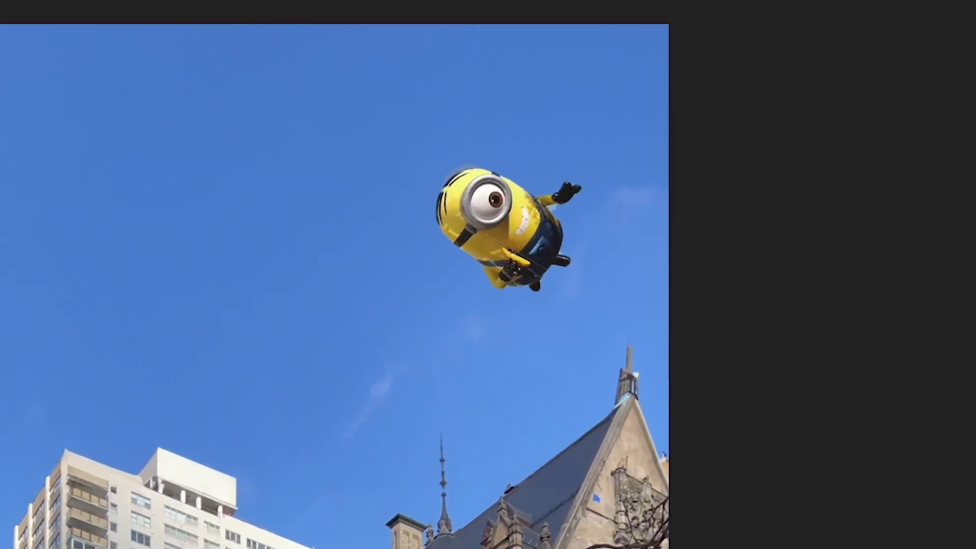
# - Paint thin, loose white strings hanging from the minion's head, body and legs, undoing the first trial stroke
pyautogui.moveTo(490, 261)
pyautogui.mouseDown()
pyautogui.moveTo(517, 318)
pyautogui.moveTo(480, 362)
pyautogui.moveTo(468, 419)
pyautogui.mouseUp()
pyautogui.hotkey('ctrl', 'z')
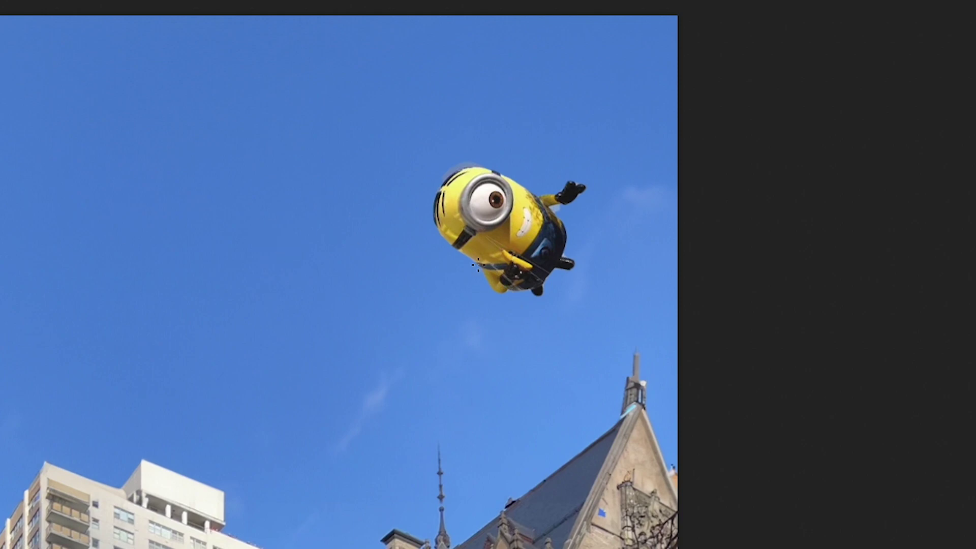
pyautogui.moveTo(478, 265)
pyautogui.mouseDown()
pyautogui.moveTo(467, 301)
pyautogui.moveTo(432, 340)
pyautogui.mouseUp()
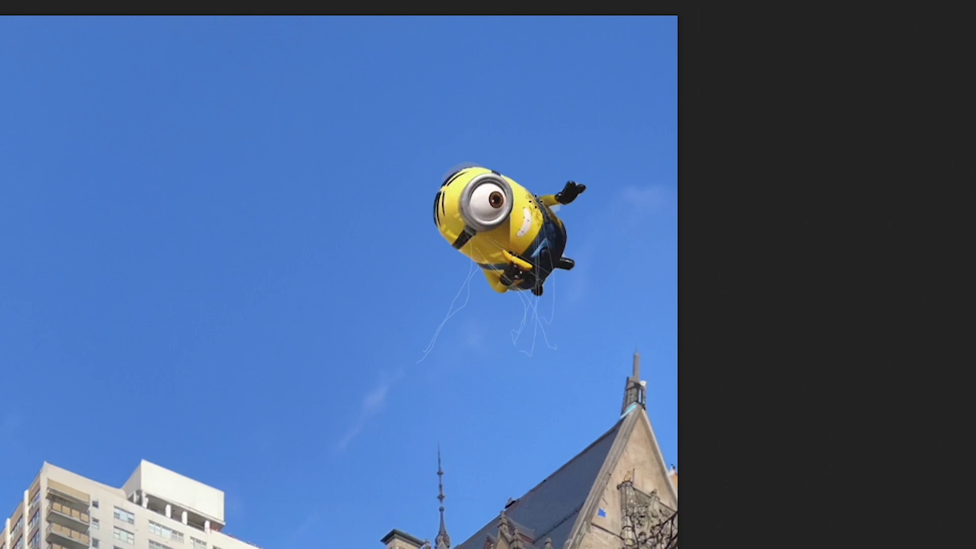
pyautogui.moveTo(536, 200); pyautogui.dragTo(564, 338)
pyautogui.moveTo(558, 262); pyautogui.dragTo(527, 388)
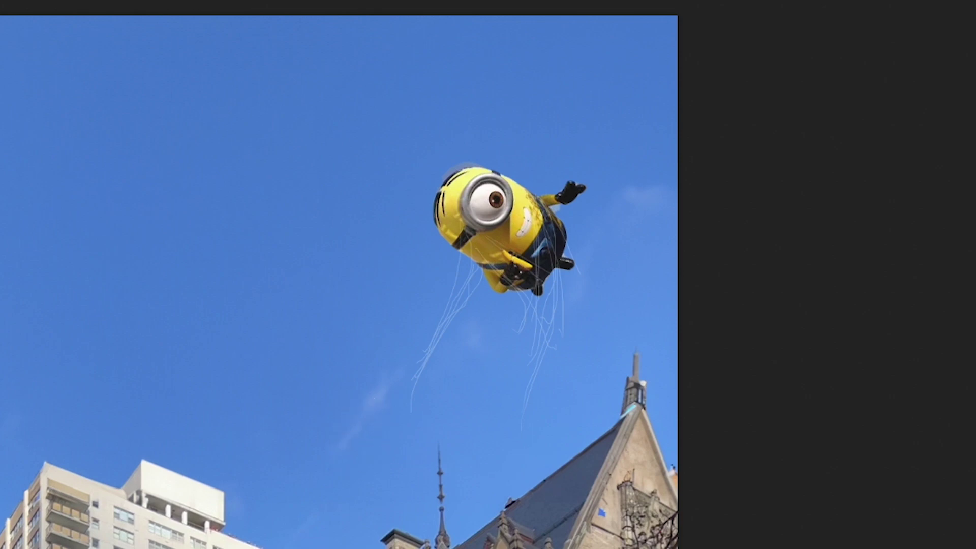
# - Adjust the contrast of the minion on Layer 3 using Brightness/Contrast
pyautogui.hotkey('ctrl', ',')
pyautogui.hotkey('ctrl', ',')
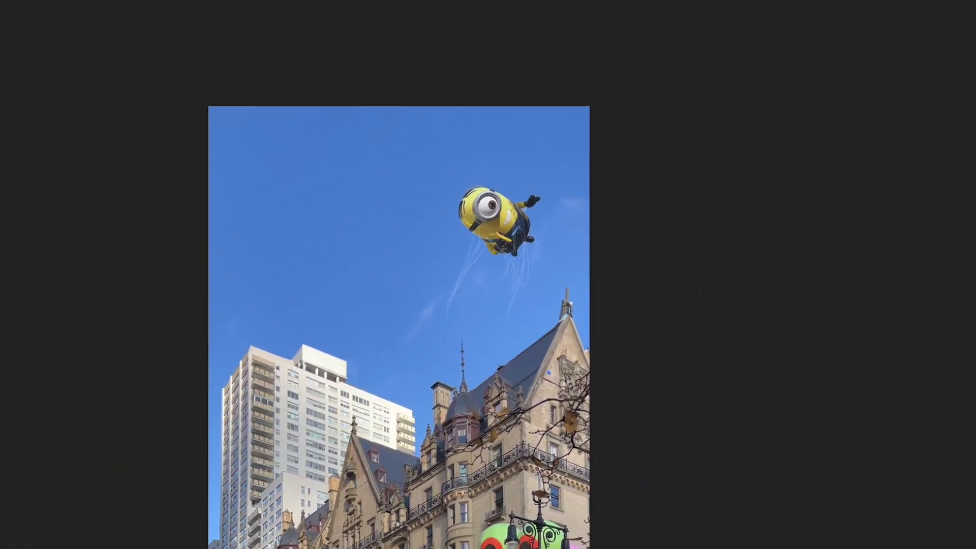
pyautogui.click(5, 1)
pyautogui.moveTo(30, 1)
pyautogui.click(285, 1)
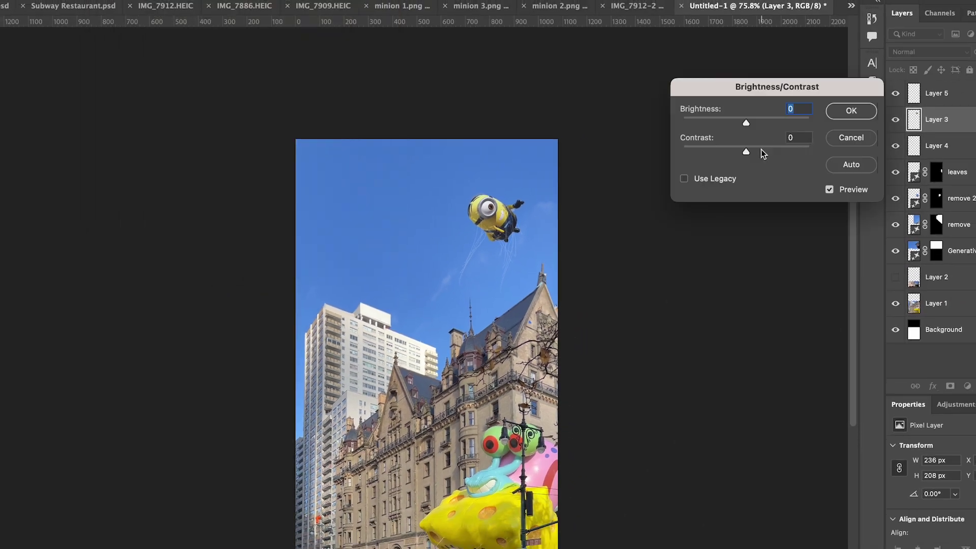
pyautogui.moveTo(736, 149)
pyautogui.mouseDown()
pyautogui.moveTo(726, 150)
pyautogui.moveTo(736, 151)
pyautogui.mouseUp()
pyautogui.click(858, 106)
# - Raise the minion's Saturation to +16 using Hue/Saturation
pyautogui.click(101, 0)
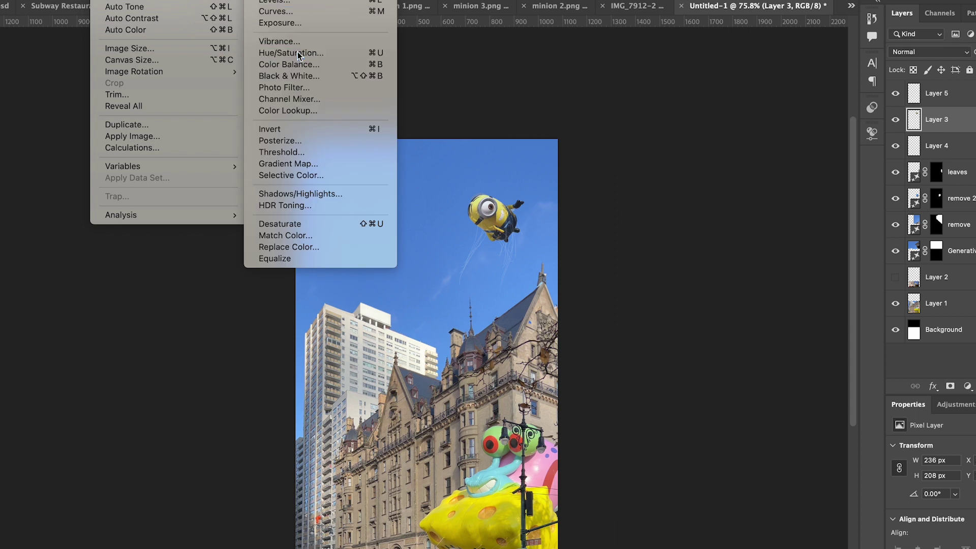
pyautogui.click(283, 68)
pyautogui.moveTo(812, 147); pyautogui.dragTo(816, 141)
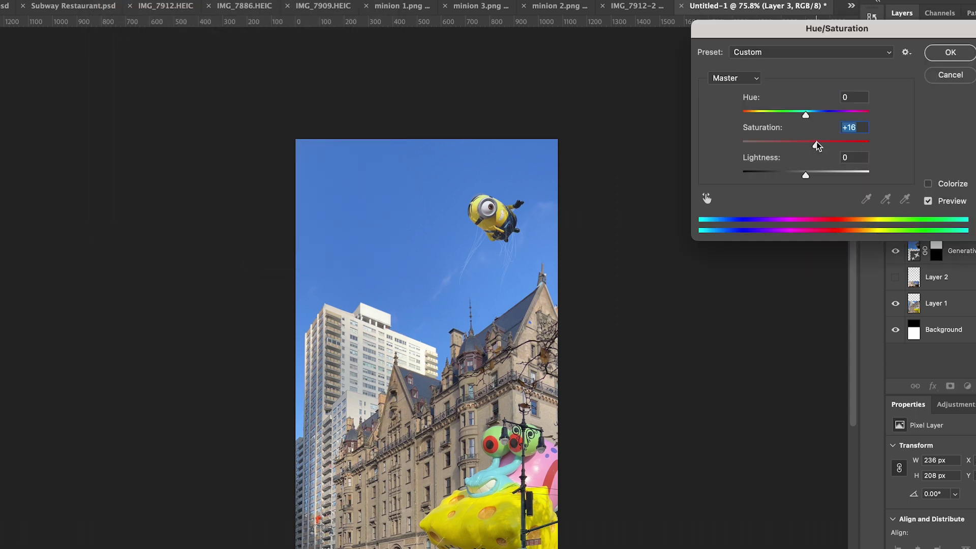